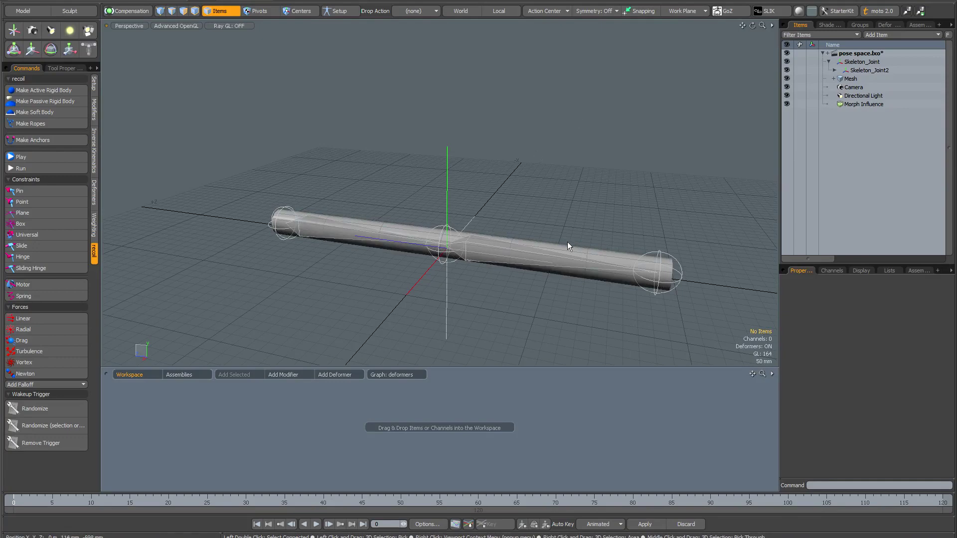
Rotate Skeleton_Joint2 to about -88° on X so the cylinder's far half stands upright.
left_click(471, 244)
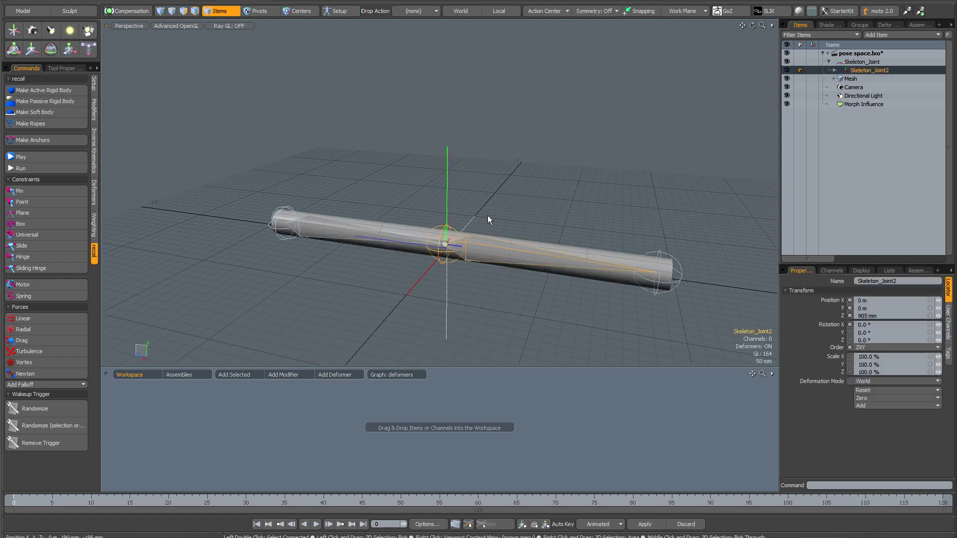
key("e")
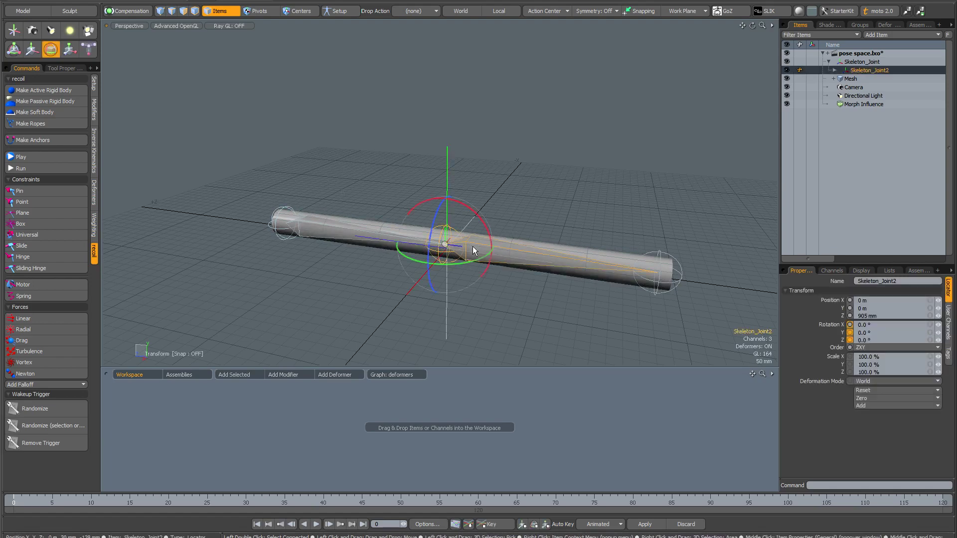
mouse_move(481, 237)
left_mouse_down()
mouse_move(455, 240)
mouse_move(486, 230)
left_mouse_up()
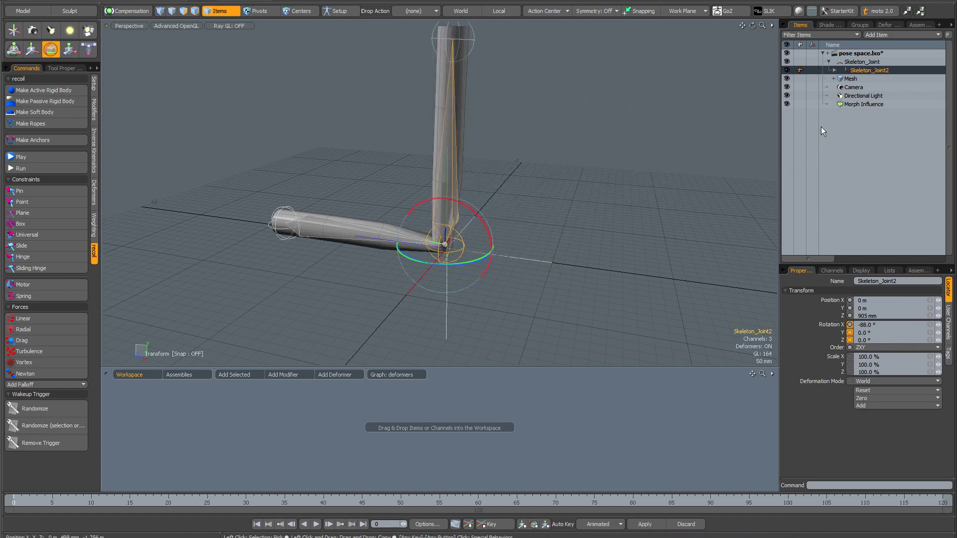
key("space")
Set the Morph Influence deformer's Strength to 100 %.
left_click(868, 103)
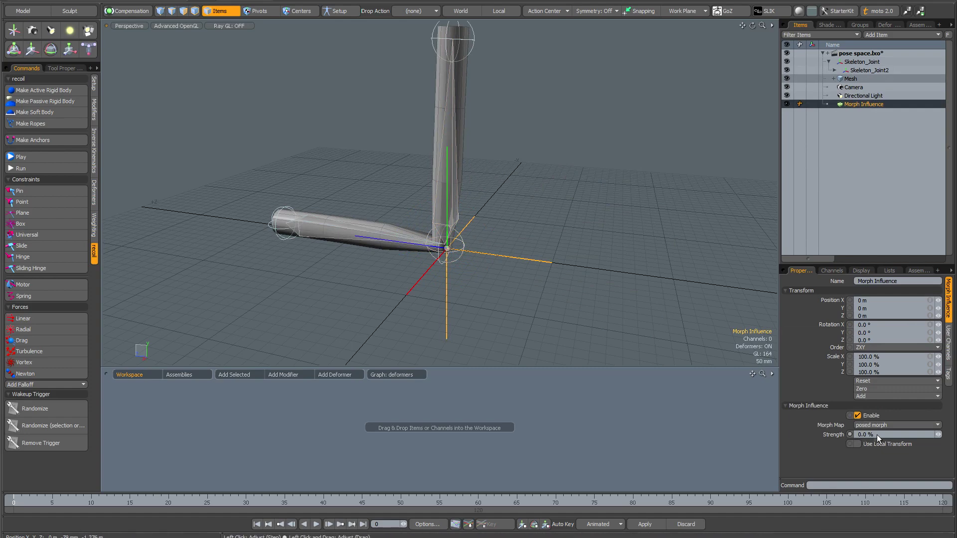
left_click(840, 437)
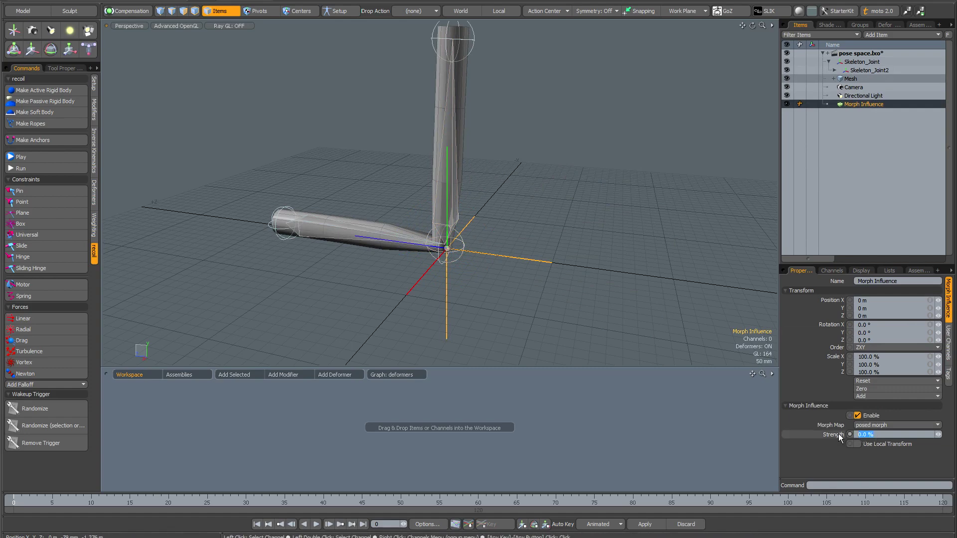
type("100")
key("Return")
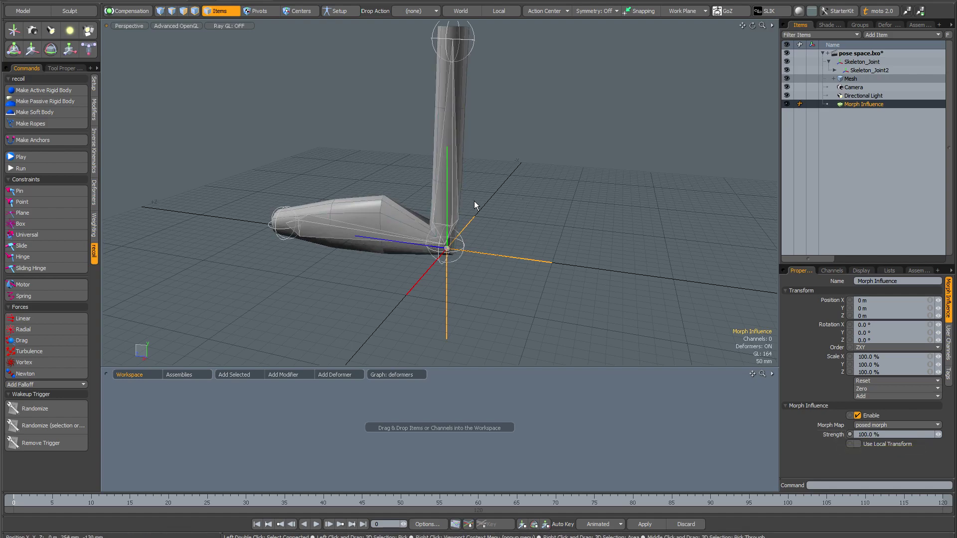
Rotate Skeleton_Joint2 back down to -14.5° on X.
left_click(451, 211)
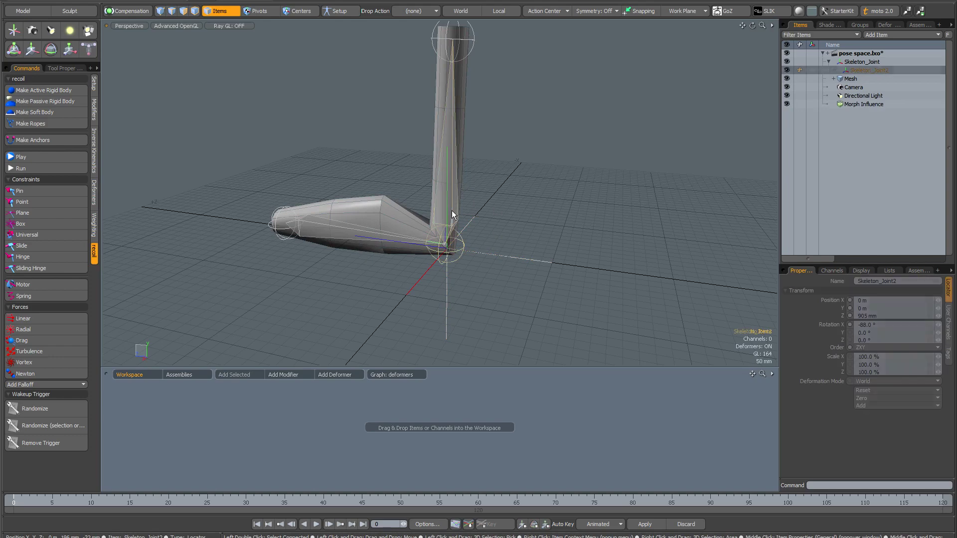
key("e")
left_click_drag(453, 210, 491, 266)
key("space")
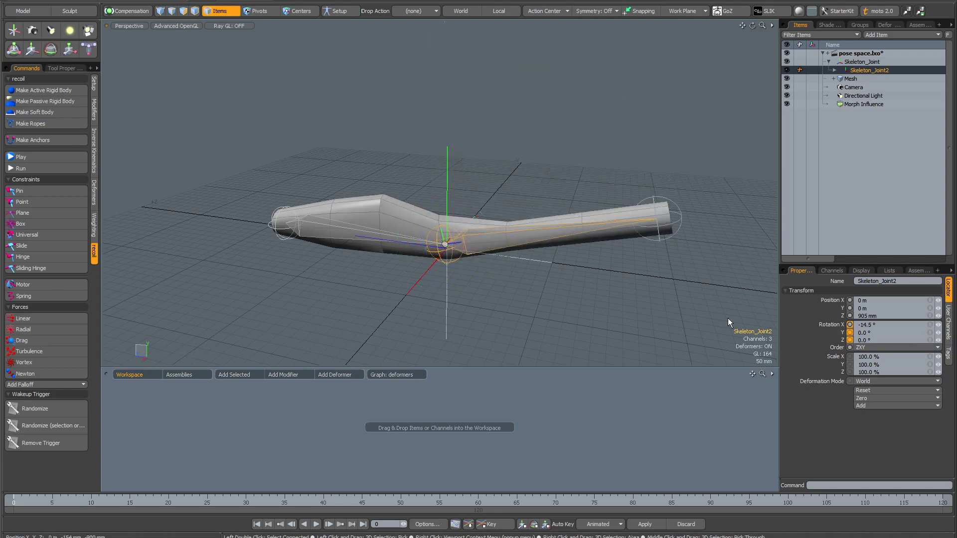
Reset Skeleton_Joint2's Rotation X to 0° in Properties.
double_click(866, 324)
type("0")
key("Return")
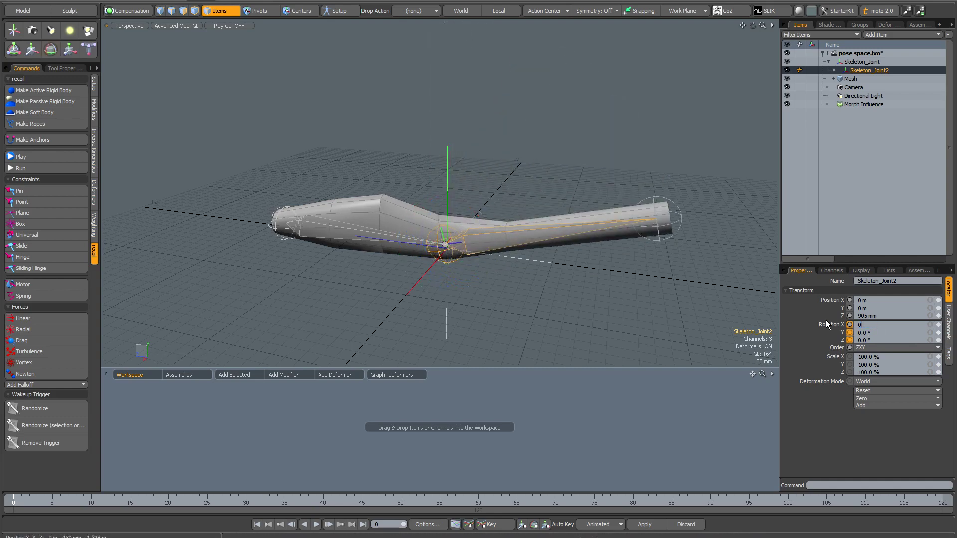
Set Morph Influence Strength to 0 and clear the selection.
left_click(868, 104)
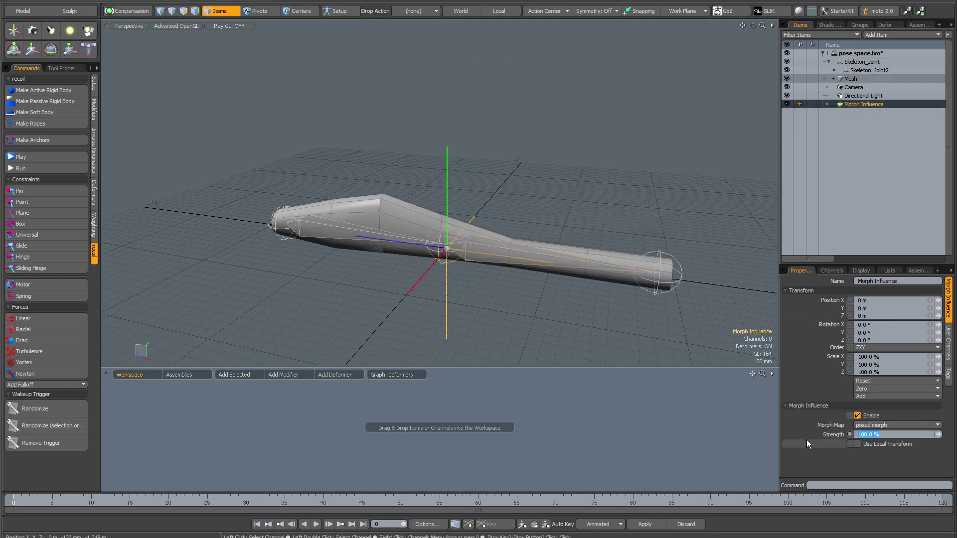
type("0")
key("Return")
left_click(504, 214)
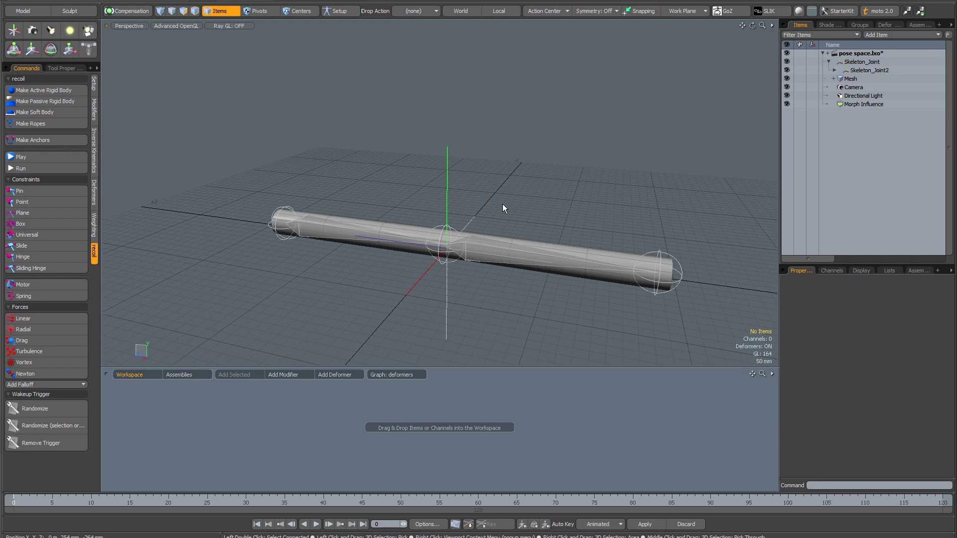
Select Skeleton_Joint2, orbit the view slightly, and show its channel list with Rotation X at 0°.
left_click_drag(503, 204, 492, 204, "alt+shift")
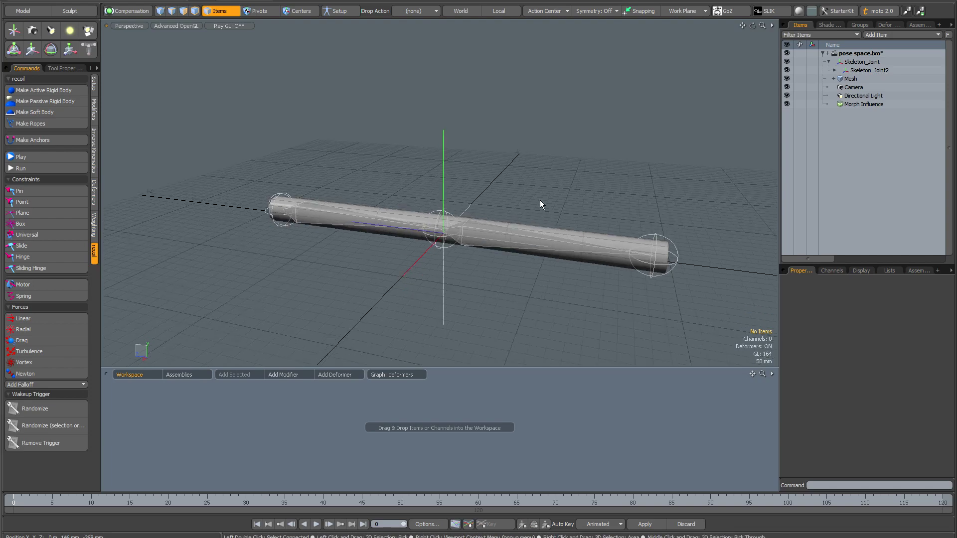
left_click(877, 70)
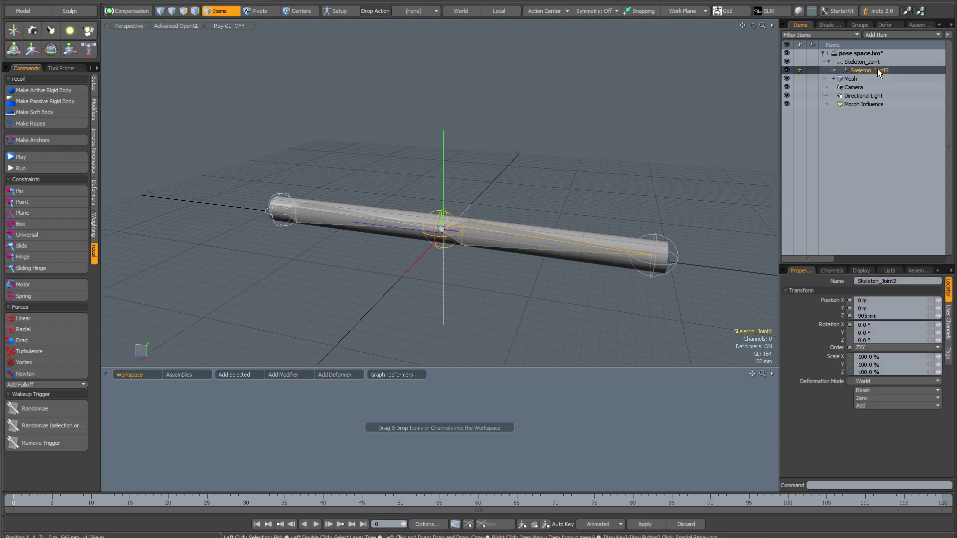
left_click(829, 61)
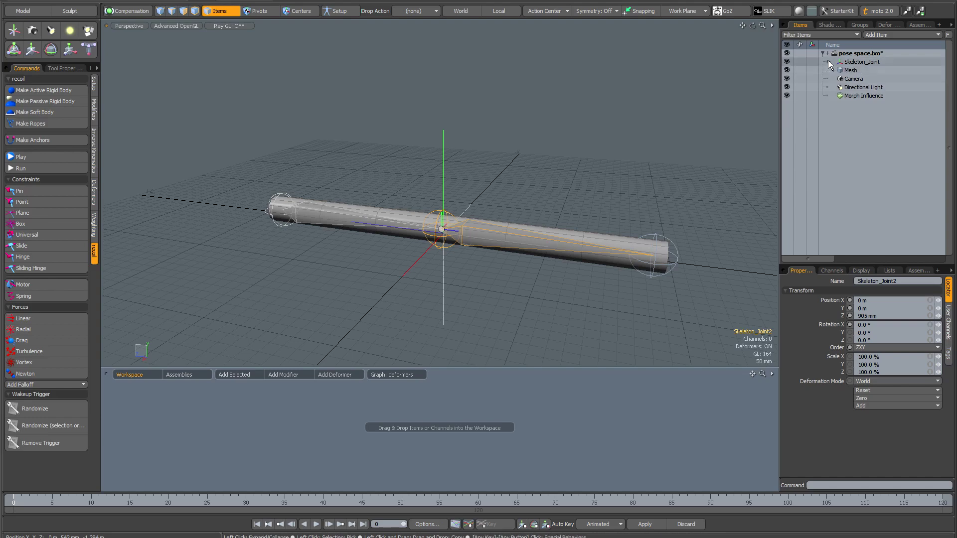
left_click(686, 80)
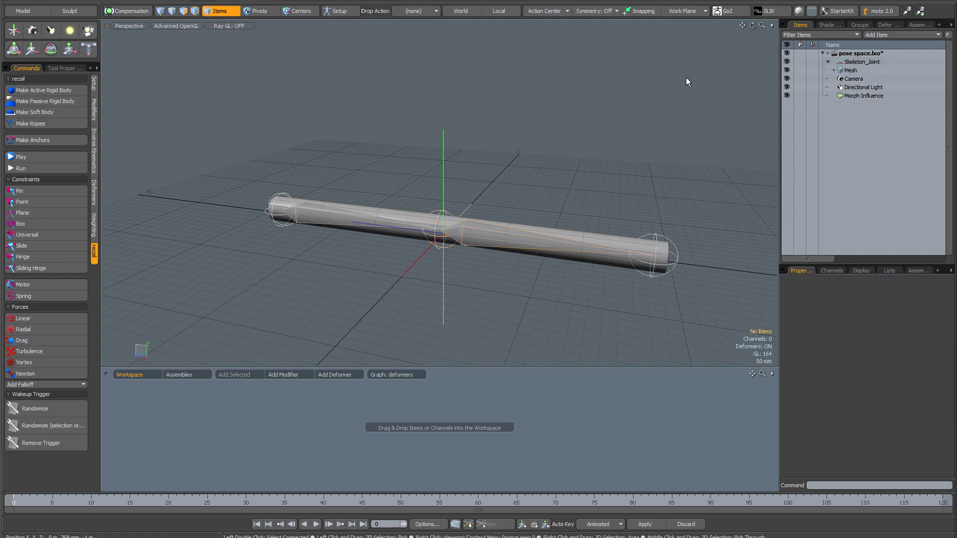
left_click(468, 227)
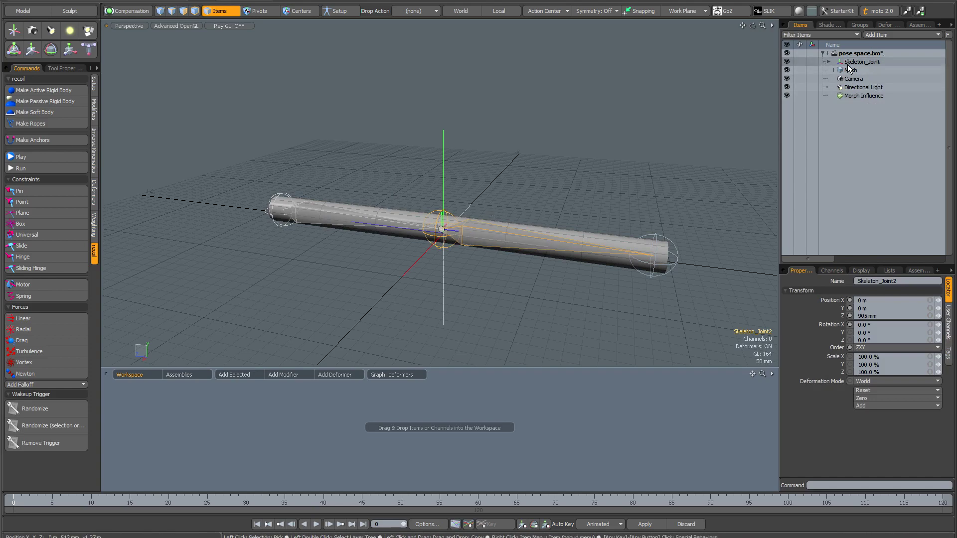
left_click(828, 62)
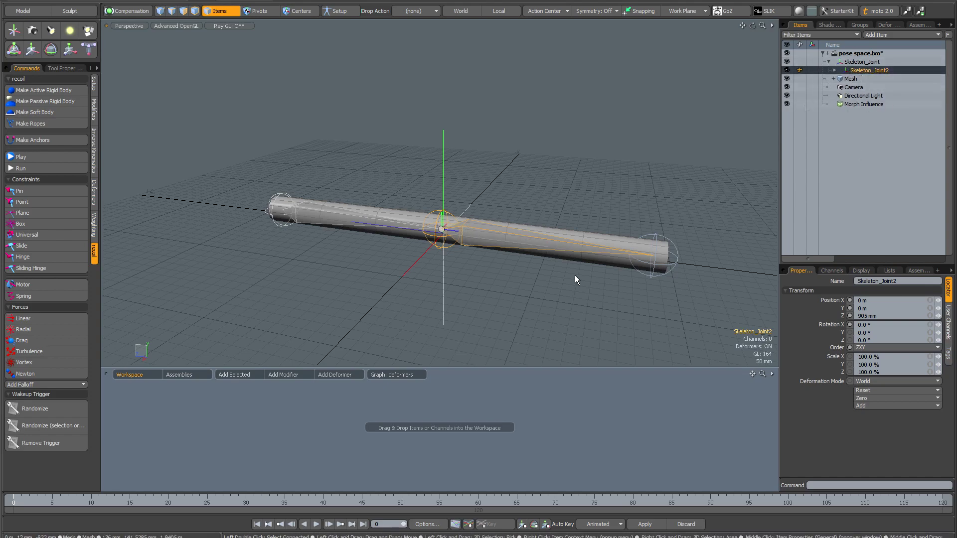
left_click_drag(526, 250, 540, 238, "alt")
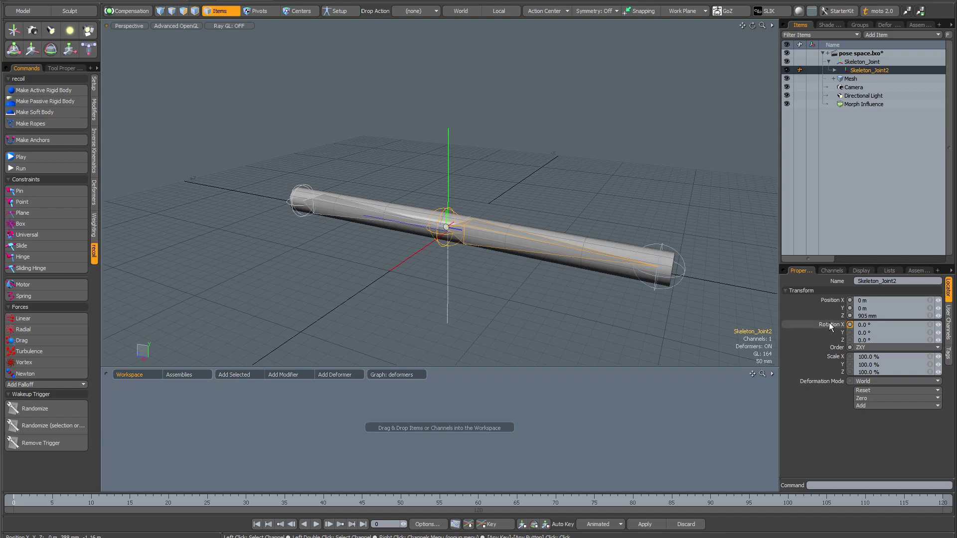
left_click(831, 271)
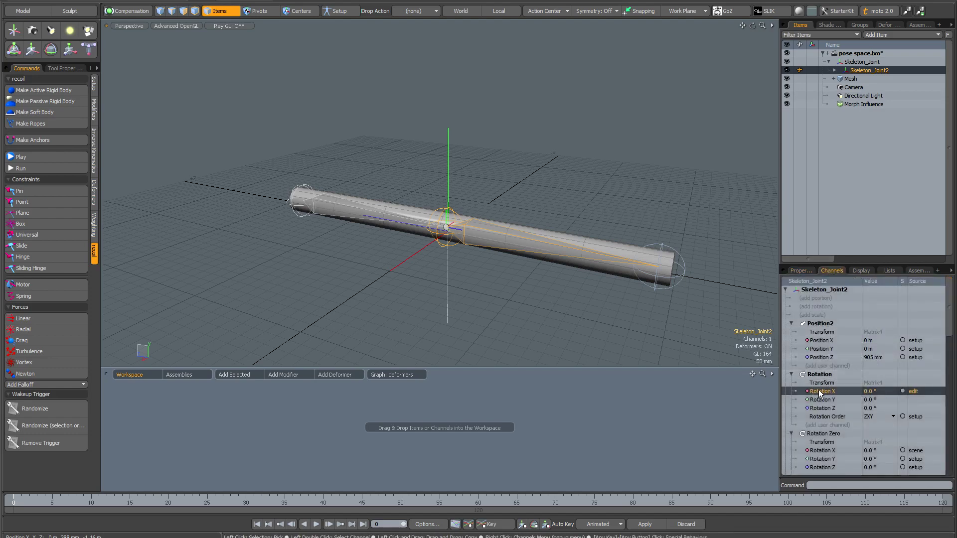
Add Skeleton_Joint2's Rotation X and Morph Influence's Strength channels to the Workspace as nodes.
left_click_drag(820, 393, 299, 425)
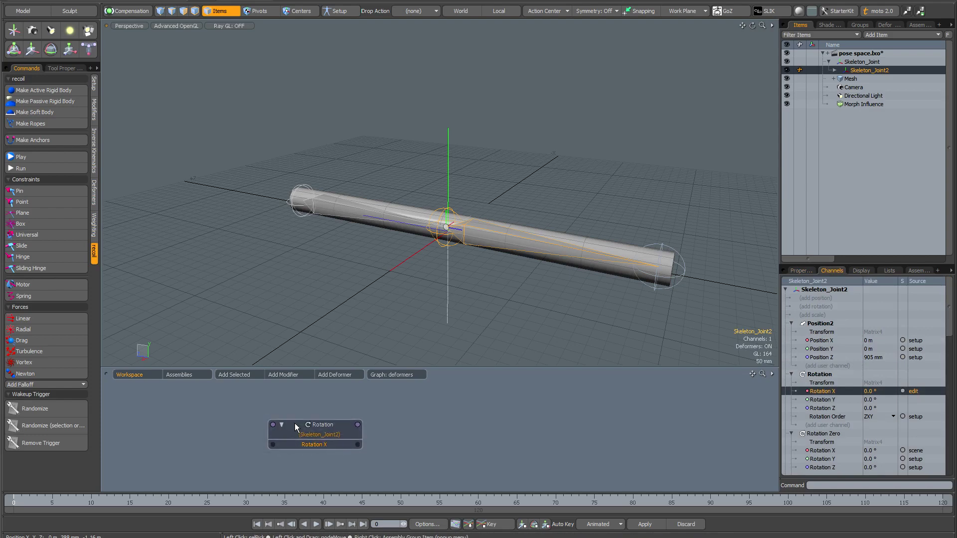
left_click(857, 103)
scroll(842, 400, "down", 5)
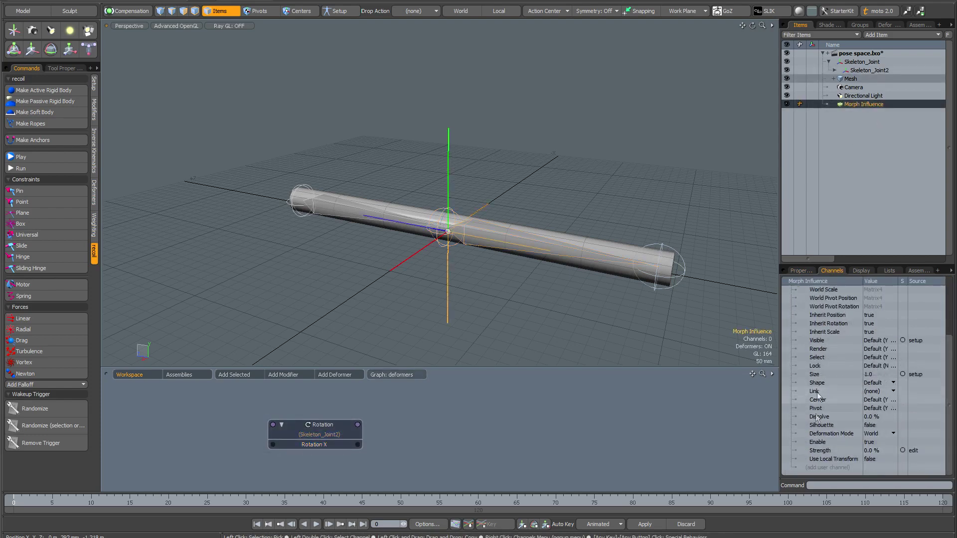
left_click_drag(817, 451, 553, 429)
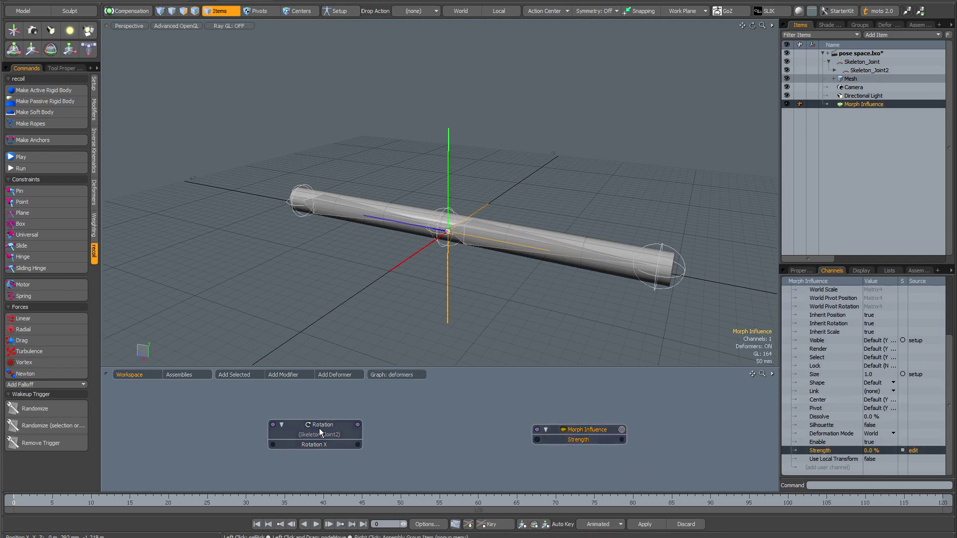
left_click_drag(340, 425, 342, 415)
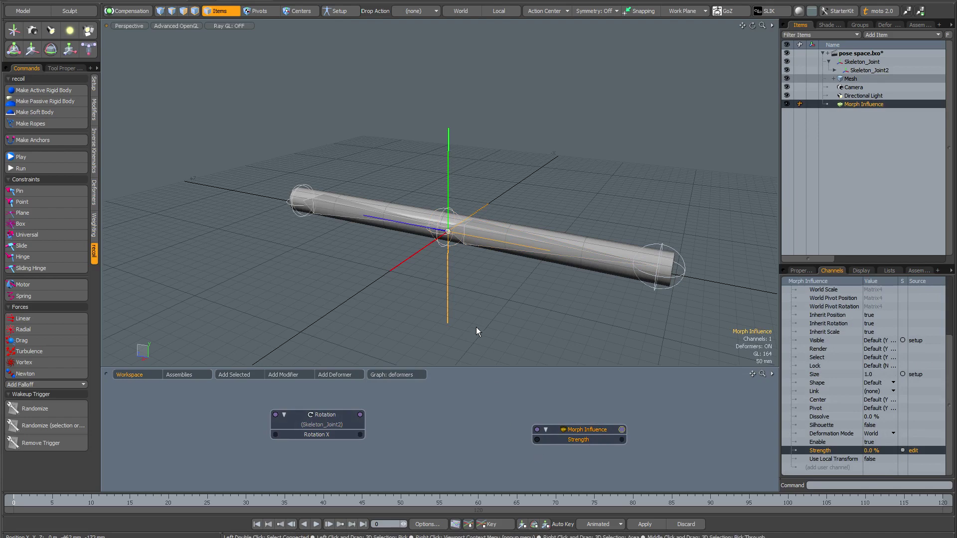
left_click(480, 232)
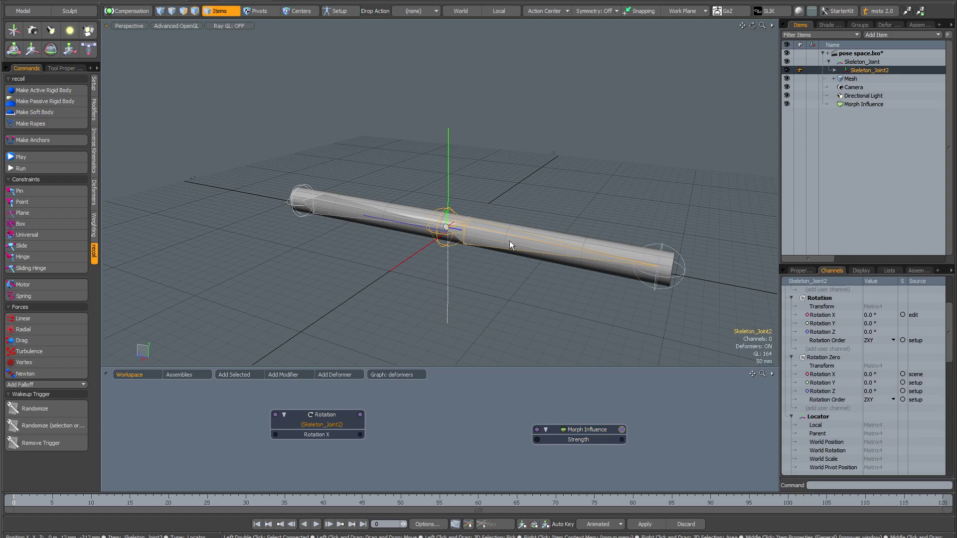
Rotate Skeleton_Joint2 to -90° on X to test the still-unlinked nodes.
key("e")
left_click_drag(489, 220, 489, 220)
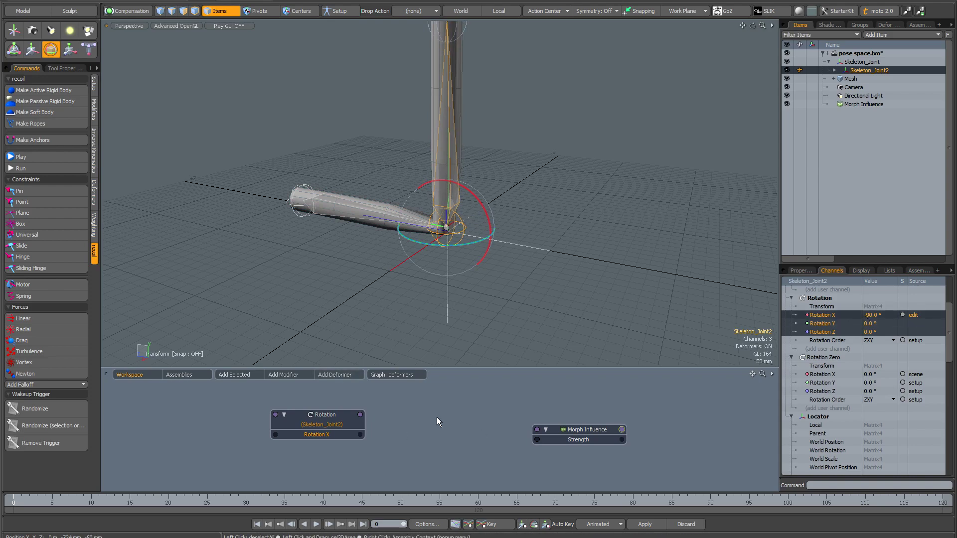
key("space")
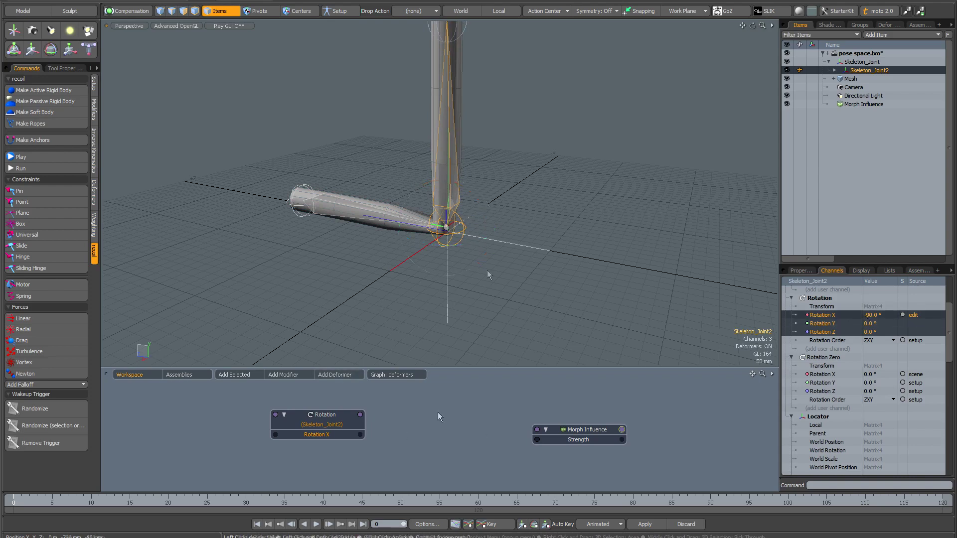
Add a Basic Math Multiply node, wiring Rotation X into Value A and its Result into Strength.
left_click(298, 375)
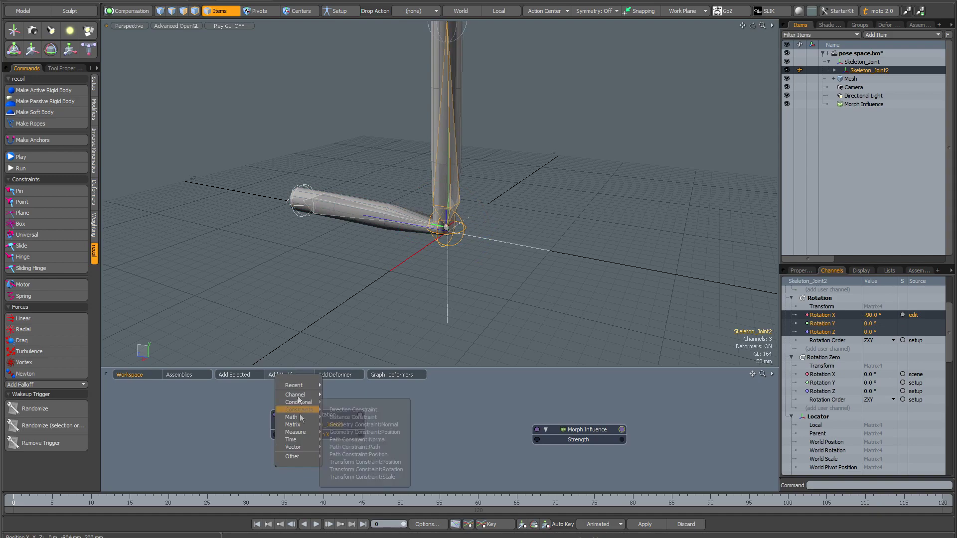
mouse_move(300, 418)
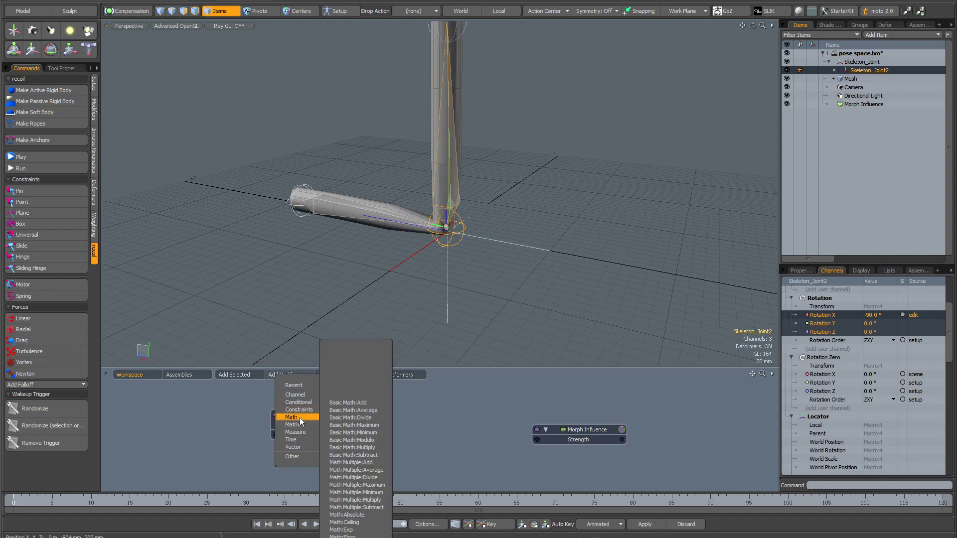
left_click(352, 448)
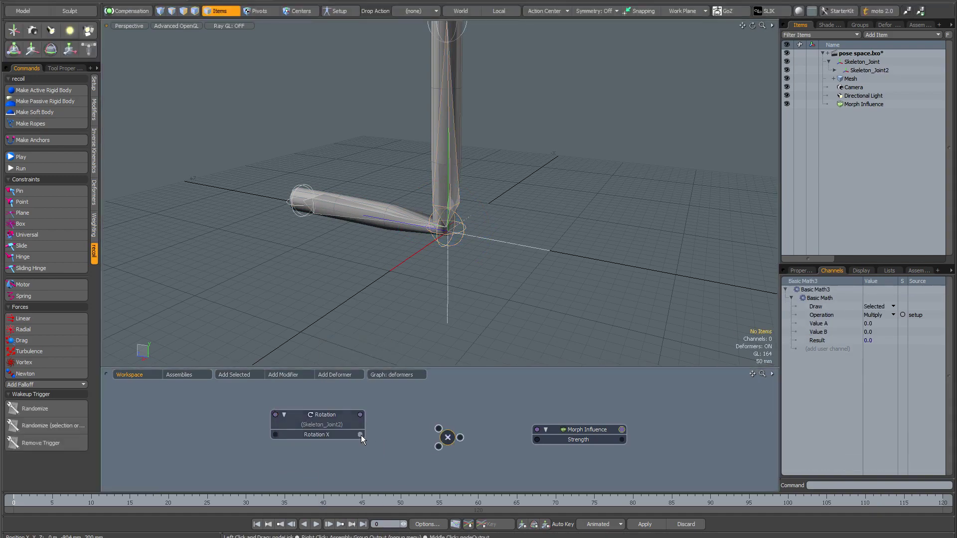
left_click_drag(360, 435, 439, 430)
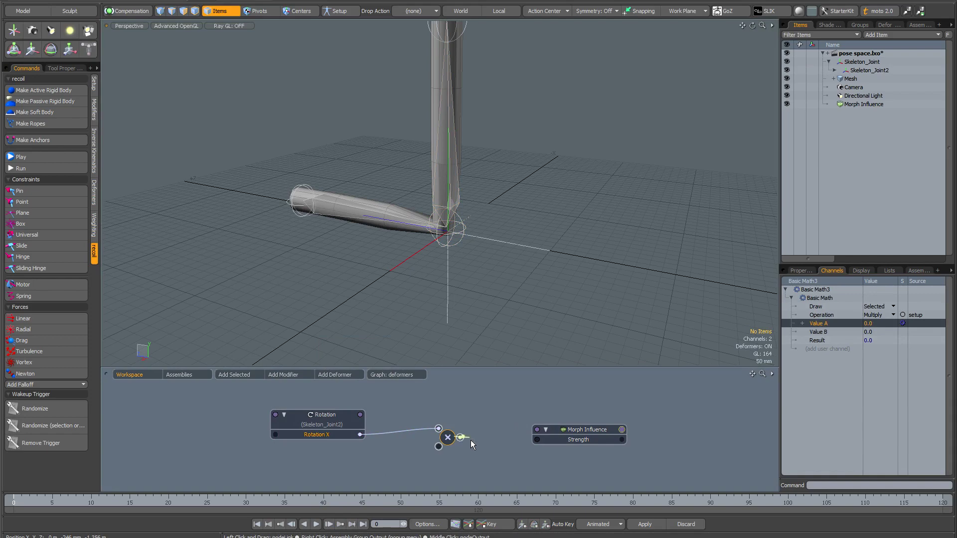
left_click_drag(471, 440, 537, 440)
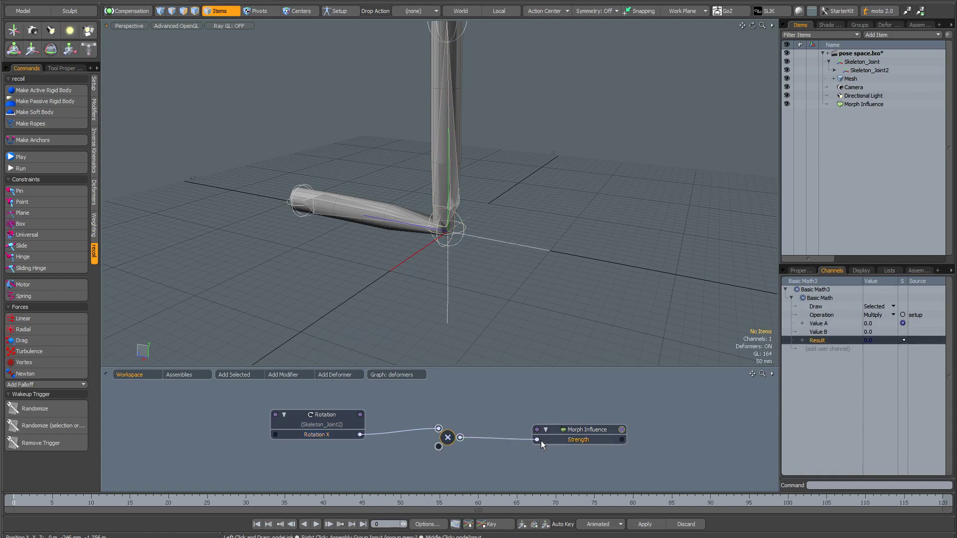
Channel-haul the multiply node's Value B to -0.01 for a 0.9 result, then pan to the arm.
left_click(831, 332)
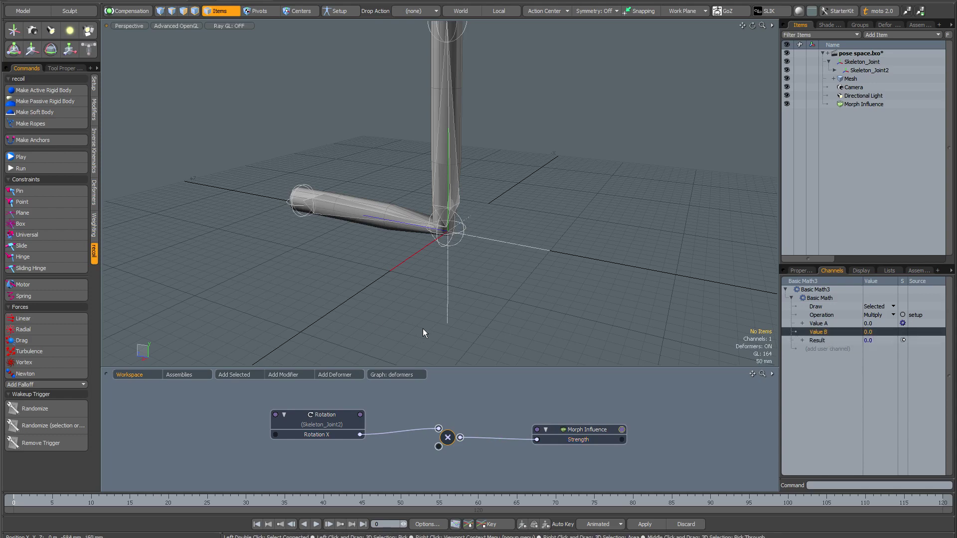
key("h")
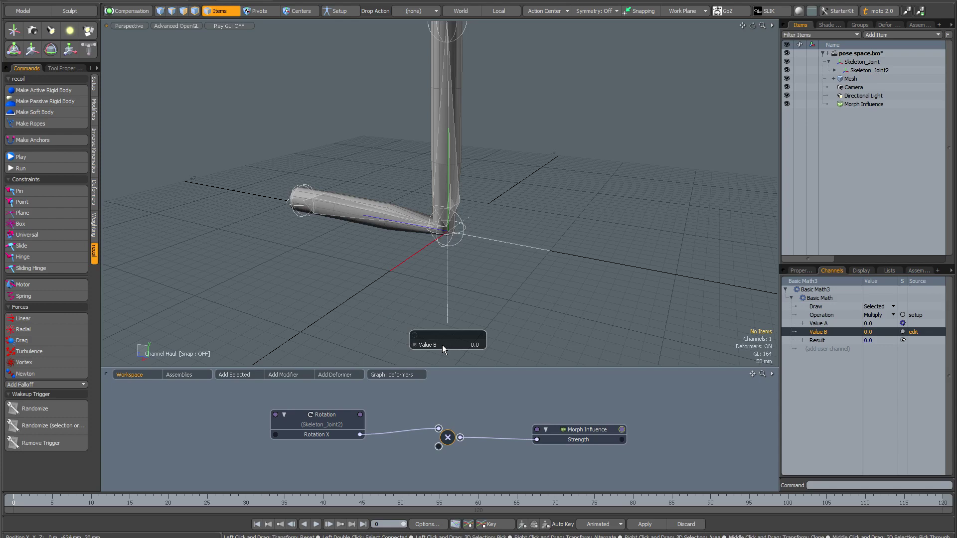
left_click_drag(442, 345, 442, 345)
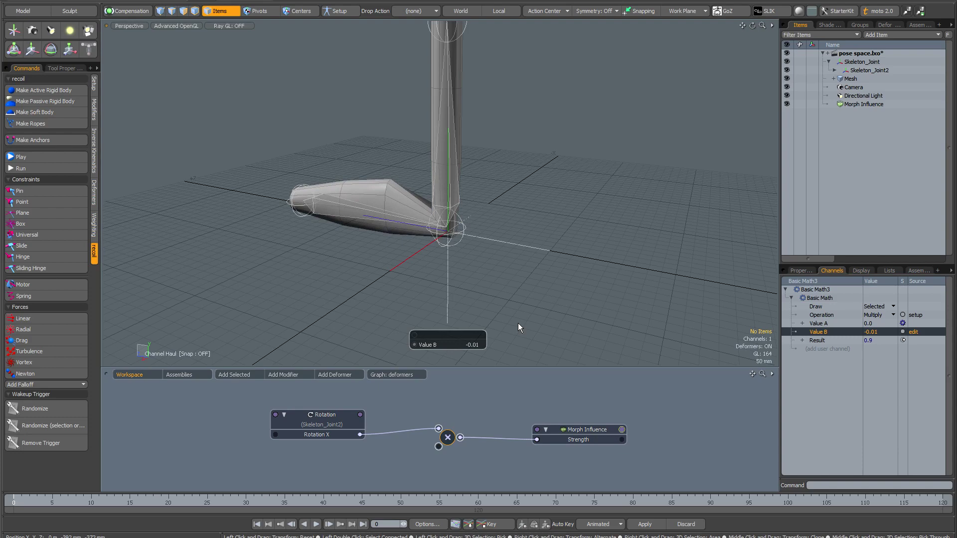
key("space")
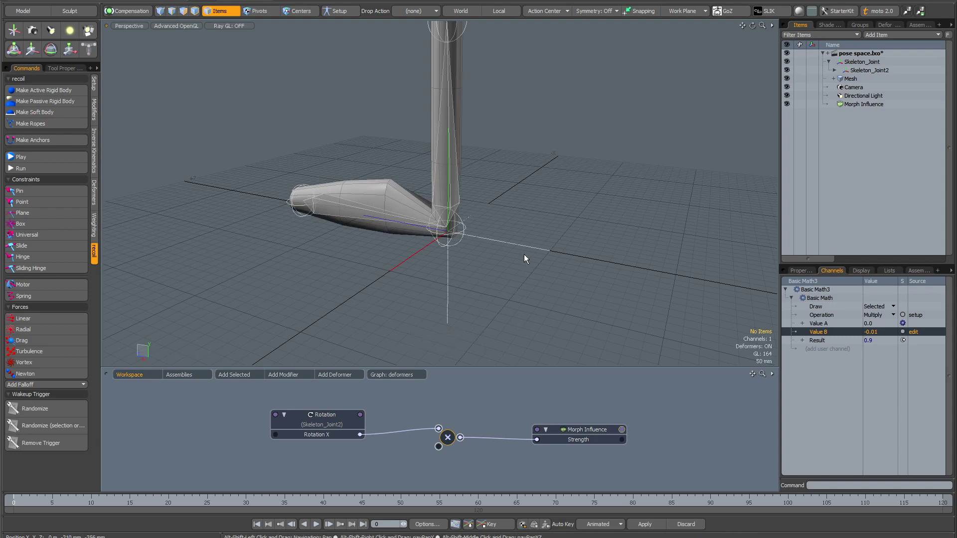
left_click_drag(524, 254, 523, 294, "alt+shift")
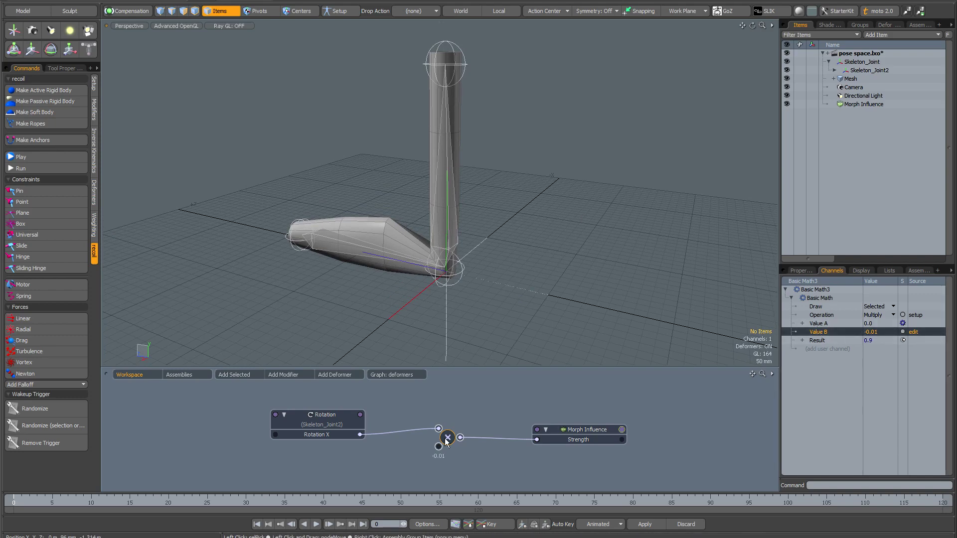
mouse_move(437, 460)
Rotate Skeleton_Joint2 to -78° on X, dropping the multiply result to 0.78.
left_click(446, 208)
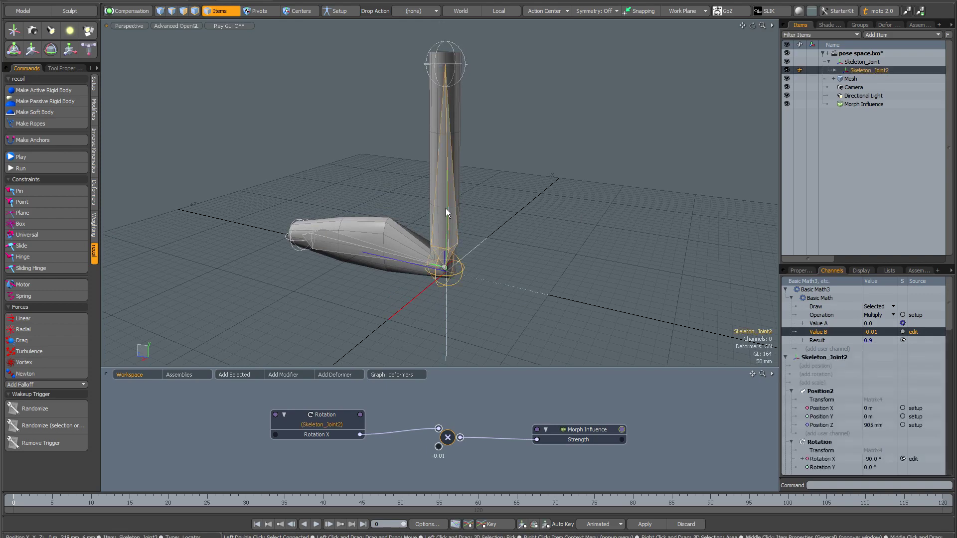
key("e")
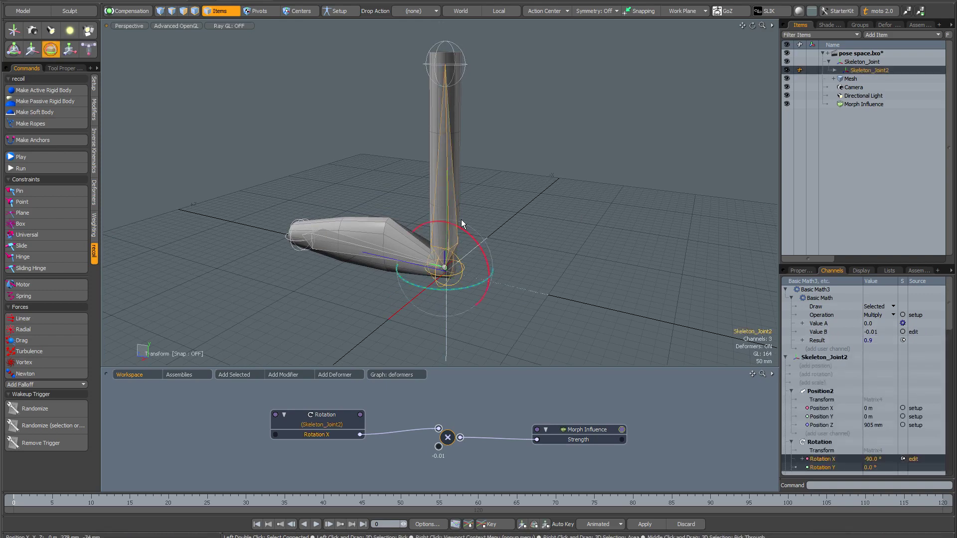
left_click_drag(467, 238, 470, 239)
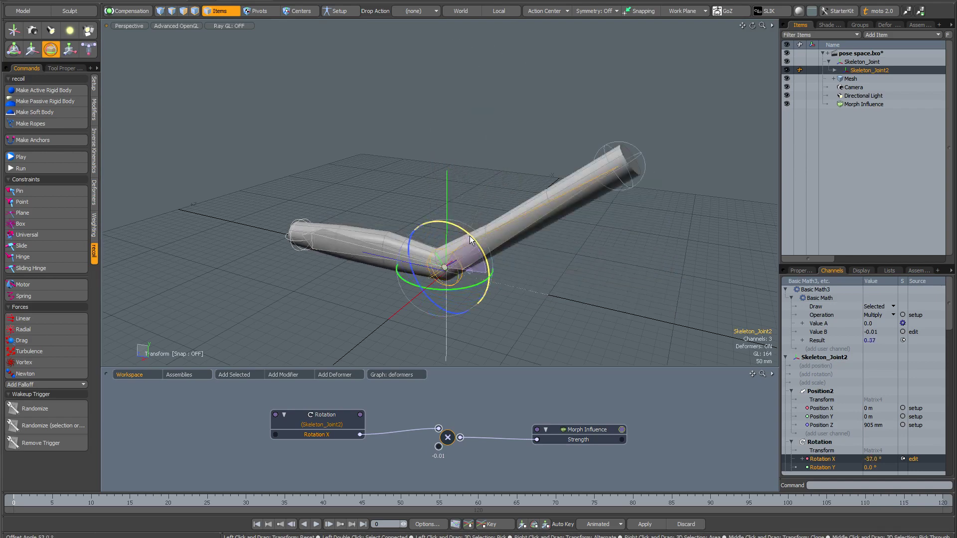
left_click_drag(471, 239, 470, 239)
key("space")
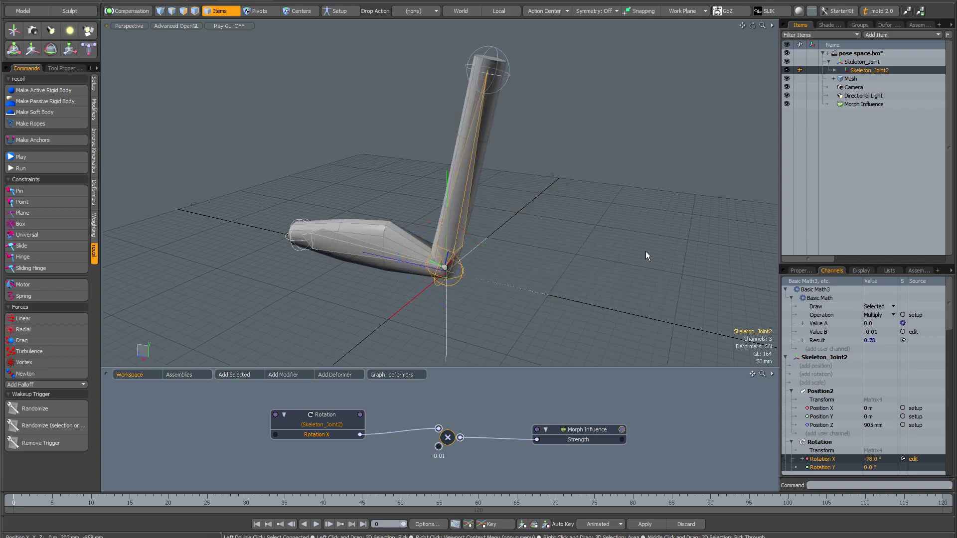
Set Skeleton_Joint2's Rotation X back to 0° in Properties.
left_click(801, 271)
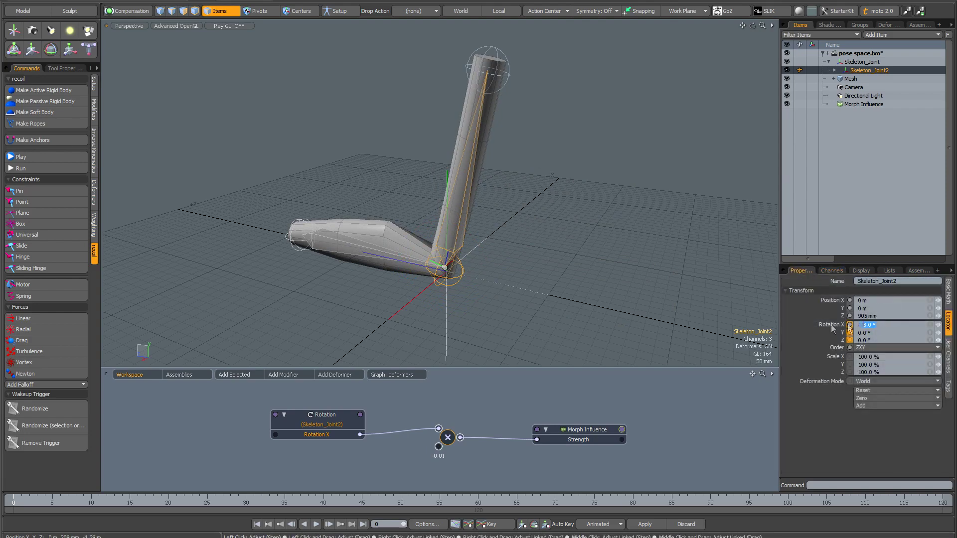
type("0")
key("Return")
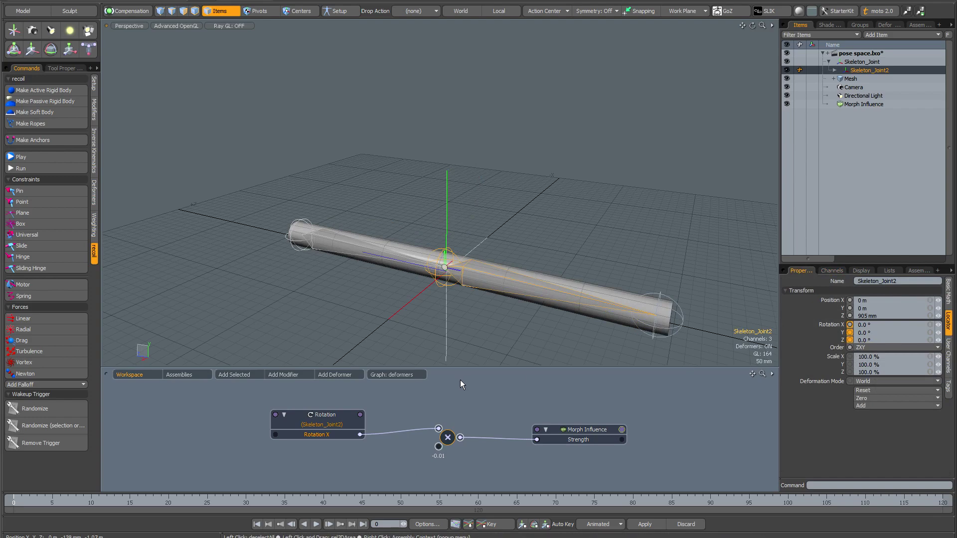
Delete both Multiply node links, recenter the view, and select Morph Influence and Skeleton_Joint2.
left_click_drag(438, 429, 420, 414)
left_click_drag(537, 440, 486, 424)
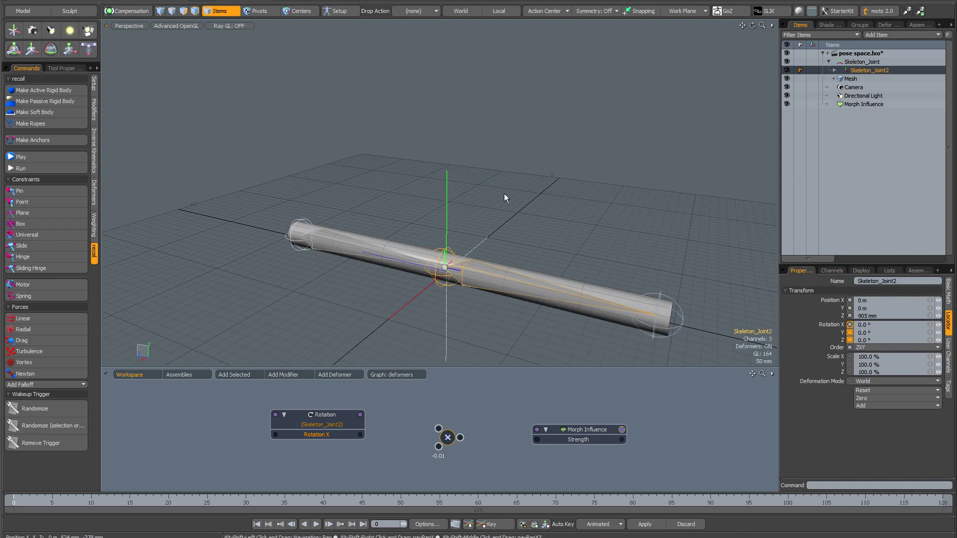
left_click_drag(504, 194, 497, 180, "alt+shift")
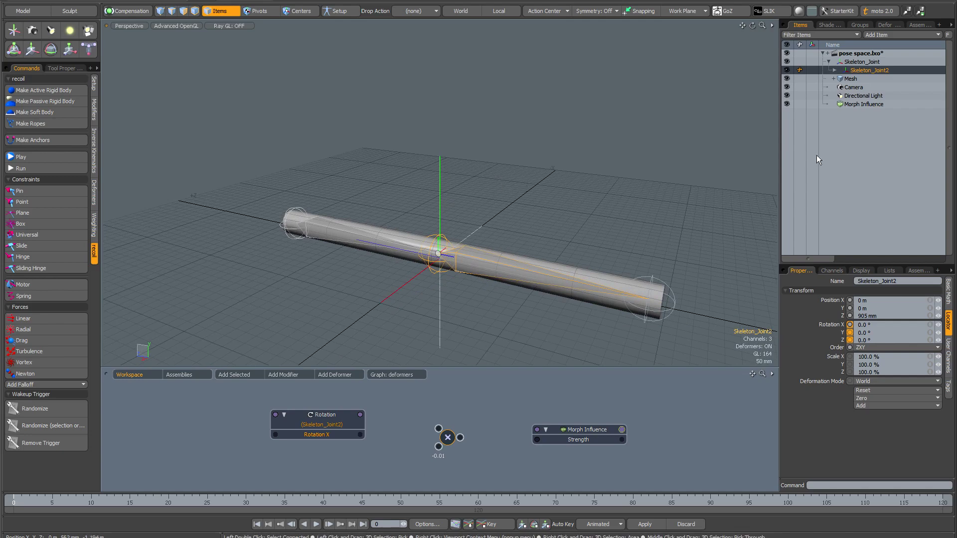
left_click(853, 104)
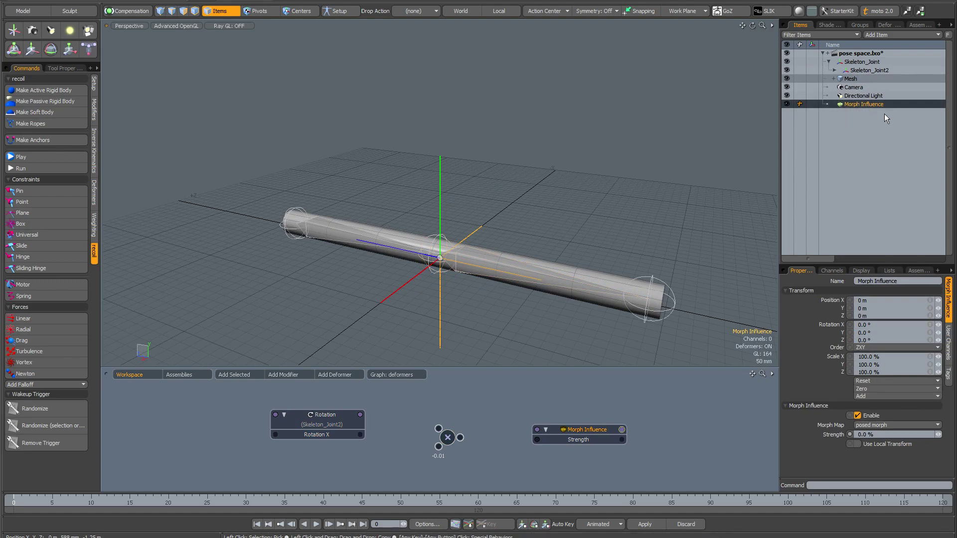
left_click(861, 70, "ctrl")
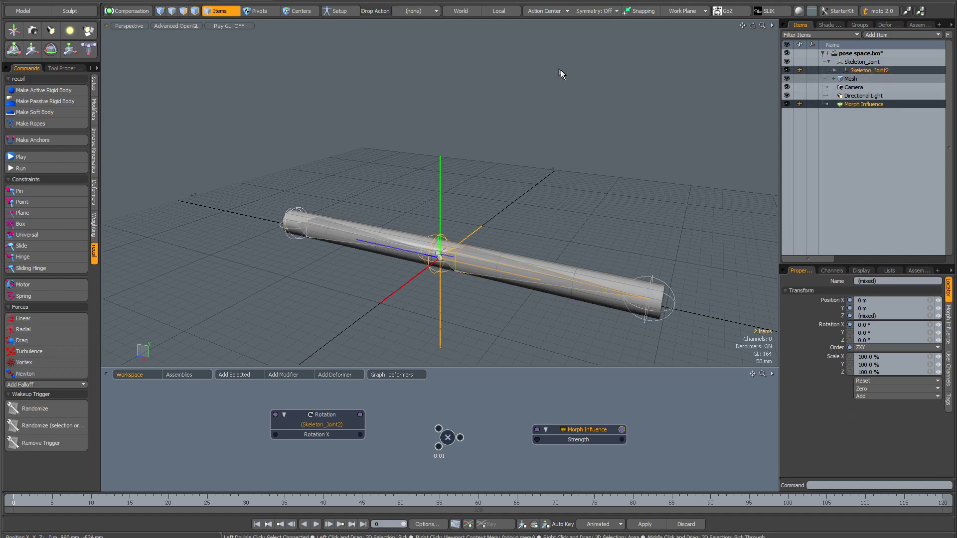
Open the Channel Links palette from the layout menu, move it lower, and clear the scene selection.
left_click(329, 1)
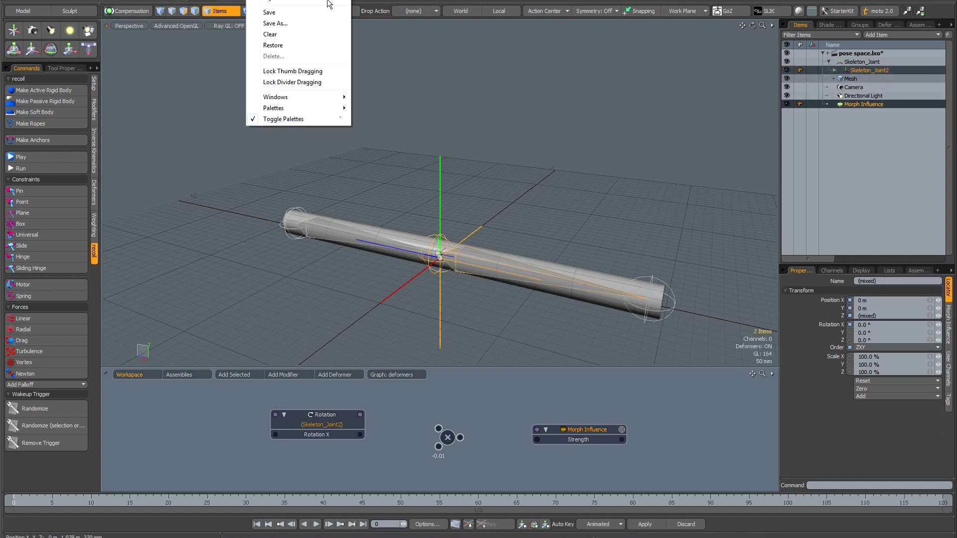
mouse_move(300, 107)
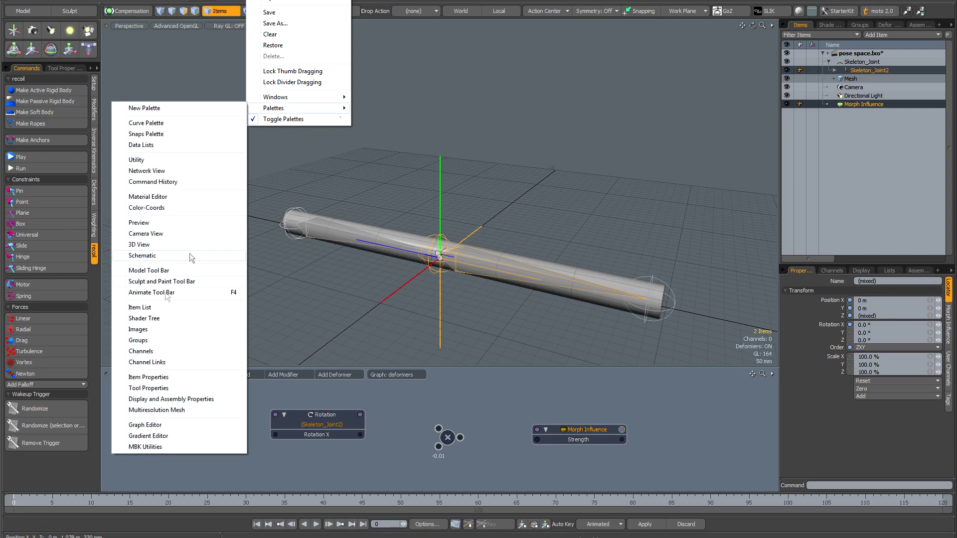
left_click(146, 362)
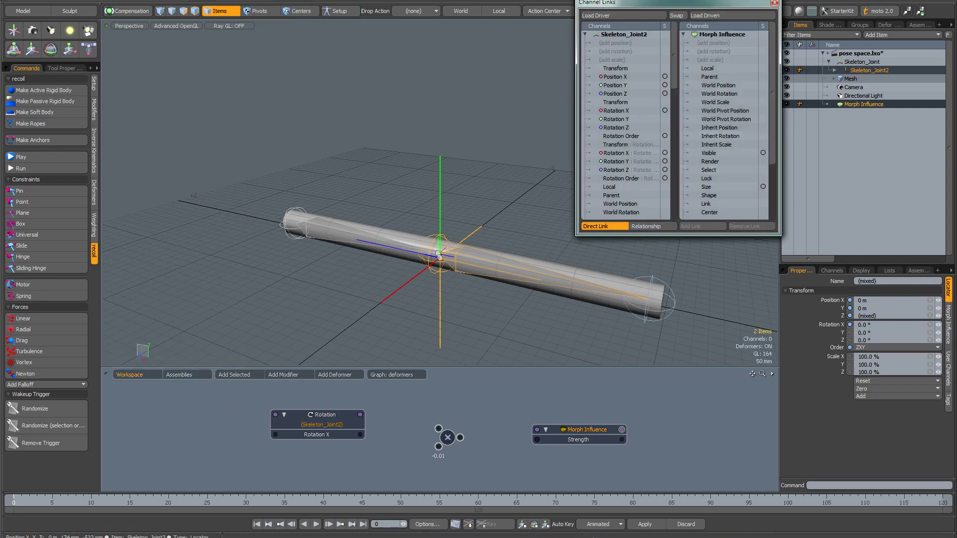
left_click_drag(659, 3, 612, 28)
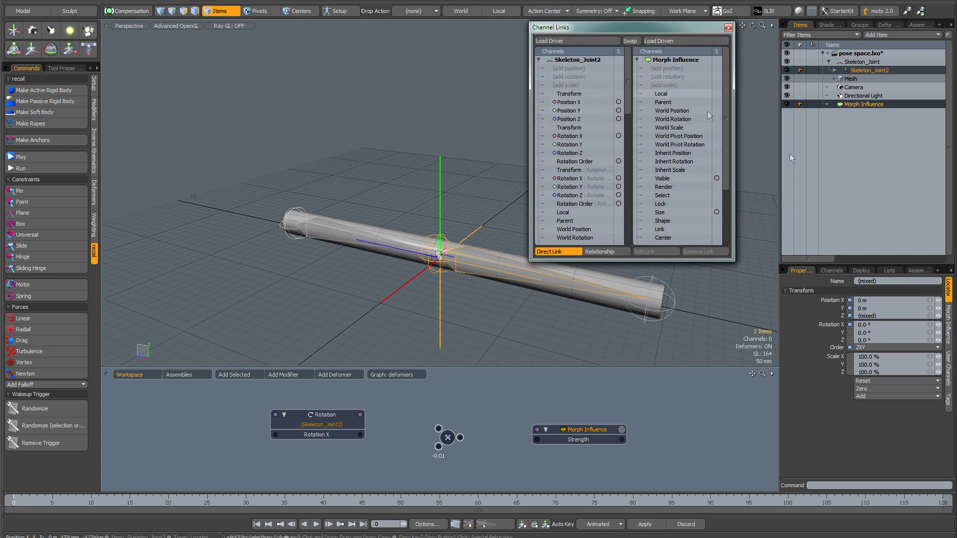
left_click(862, 158)
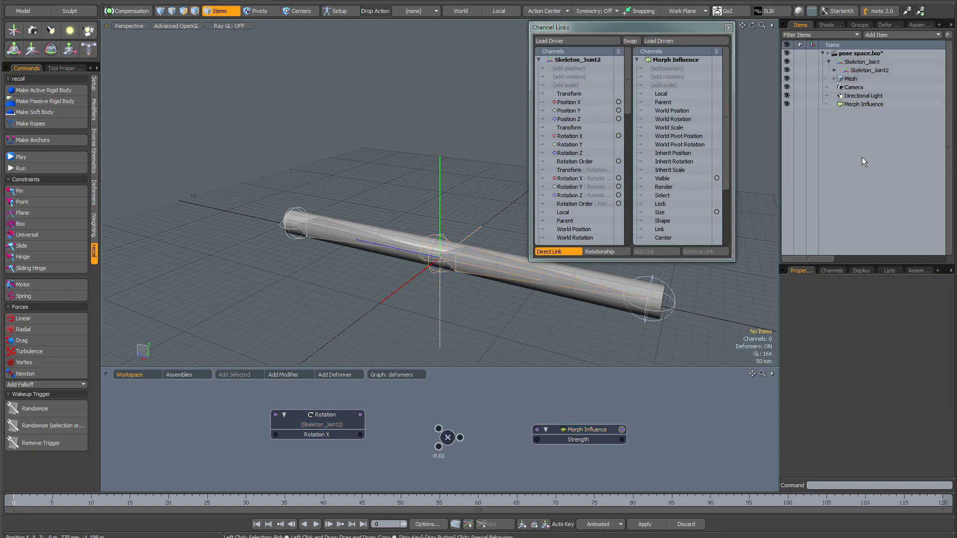
Close and reopen the Channel Links palette, then reposition its window.
left_click(728, 28)
left_click(257, 1)
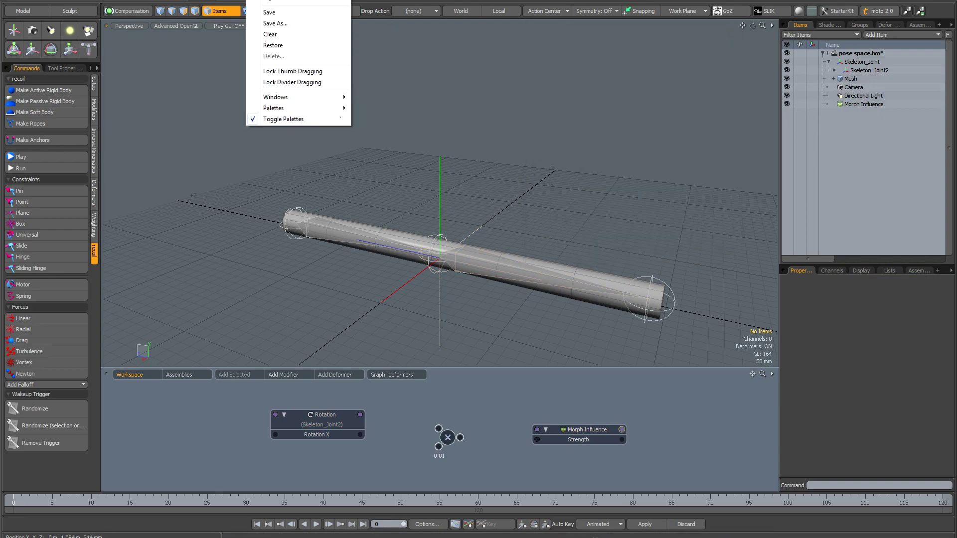
mouse_move(296, 107)
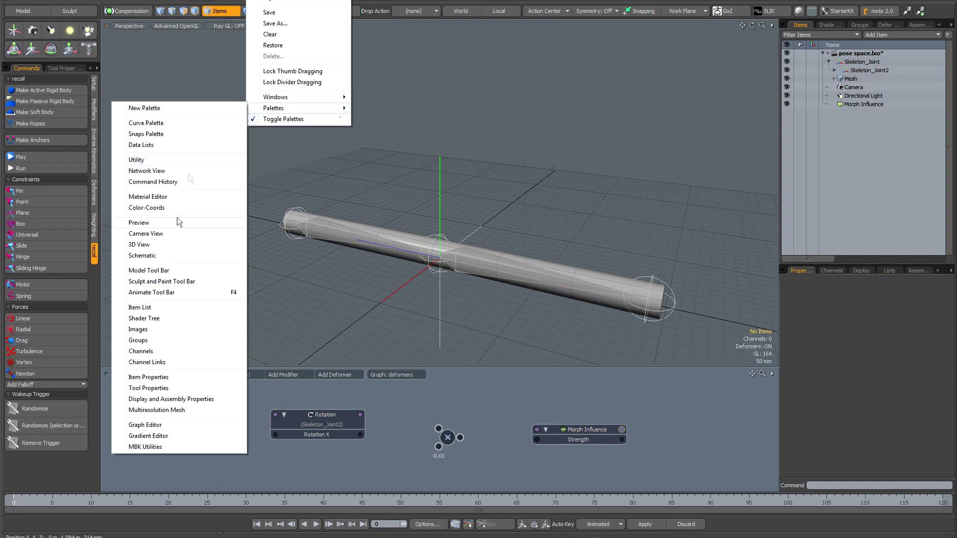
left_click(150, 363)
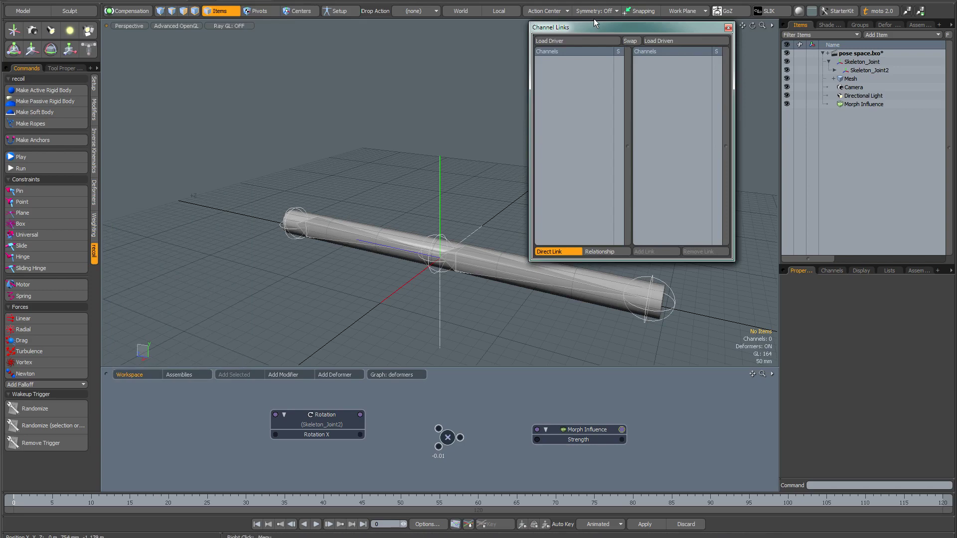
left_click_drag(596, 28, 520, 30)
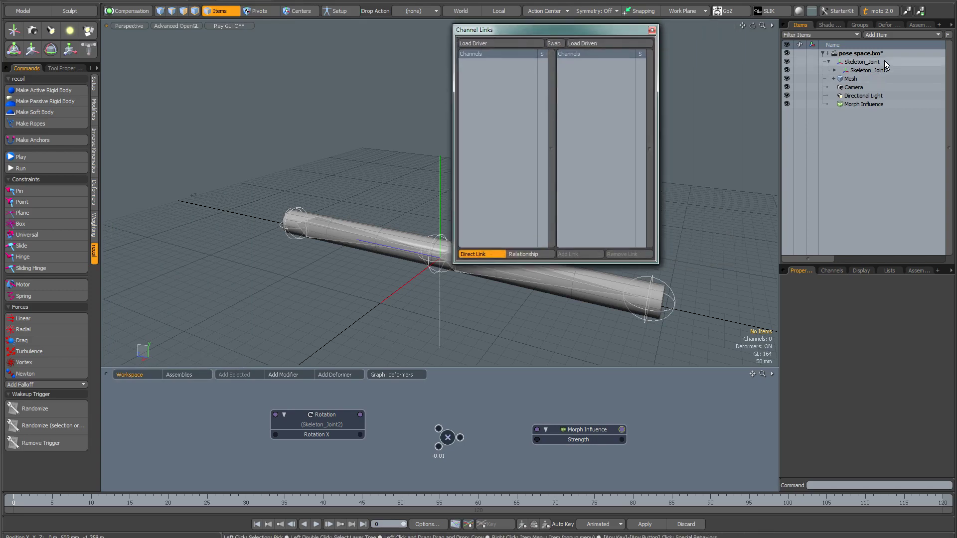
left_click_drag(555, 28, 591, 47)
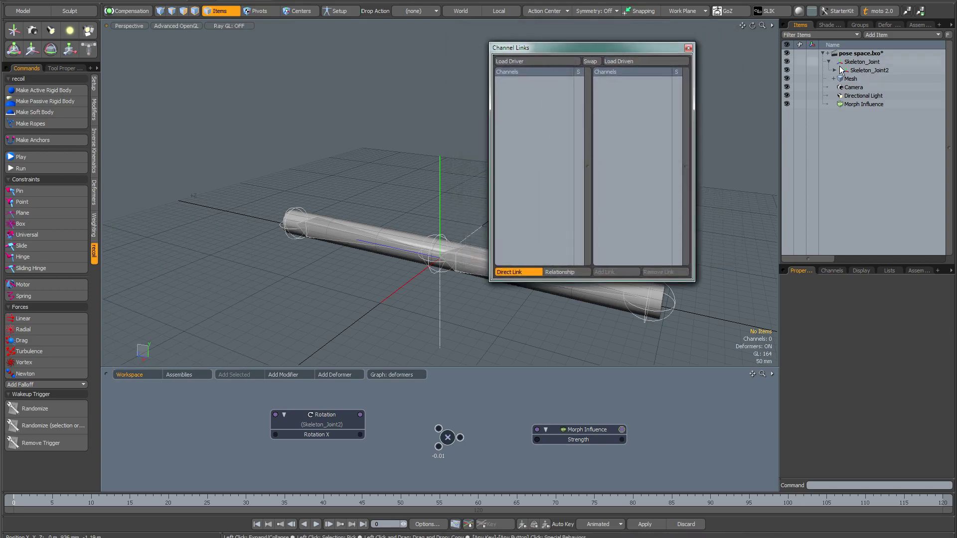
Load Skeleton_Joint2 as the driver and Morph Influence as the driven item.
left_click(864, 70)
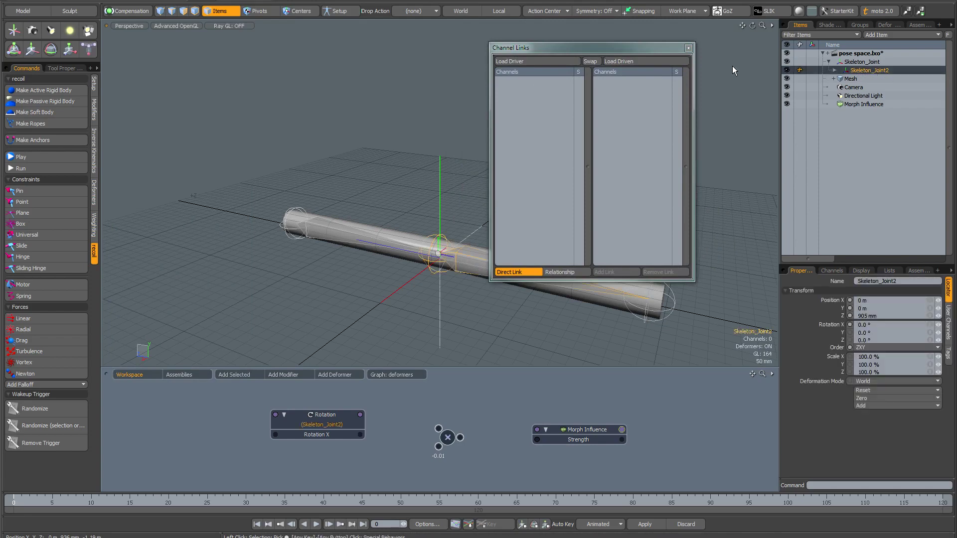
left_click(527, 64)
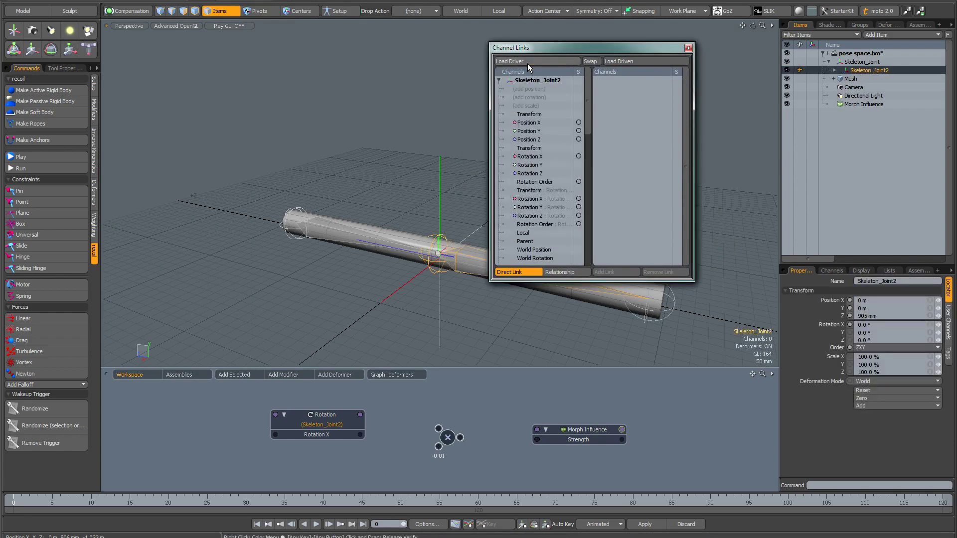
left_click(861, 105)
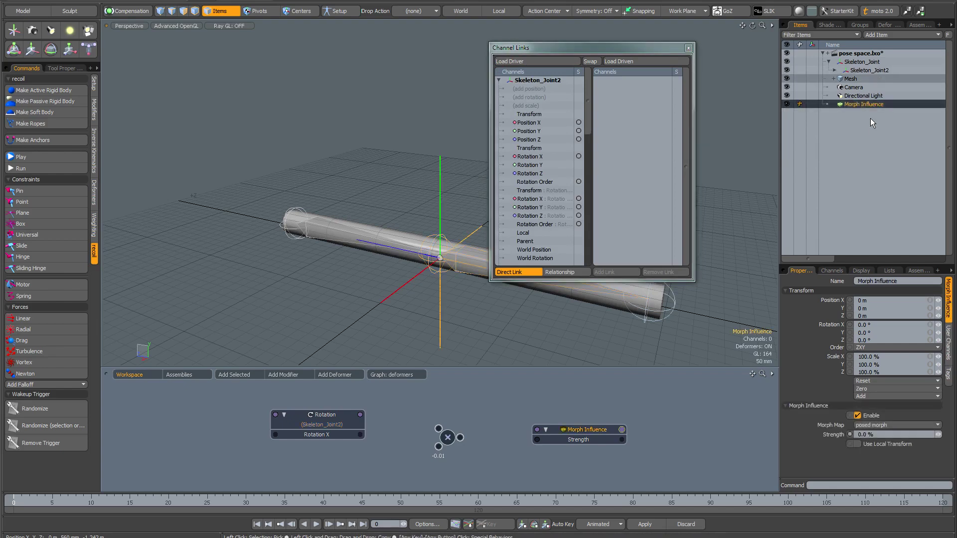
left_click(635, 62)
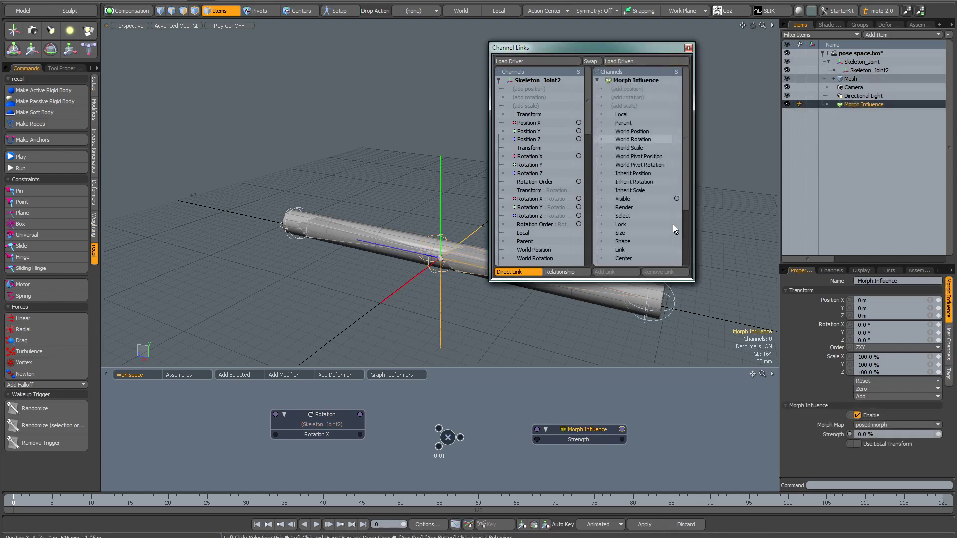
Link driver Rotation X to driven Strength using a Relationship link.
left_click_drag(550, 49, 673, 27)
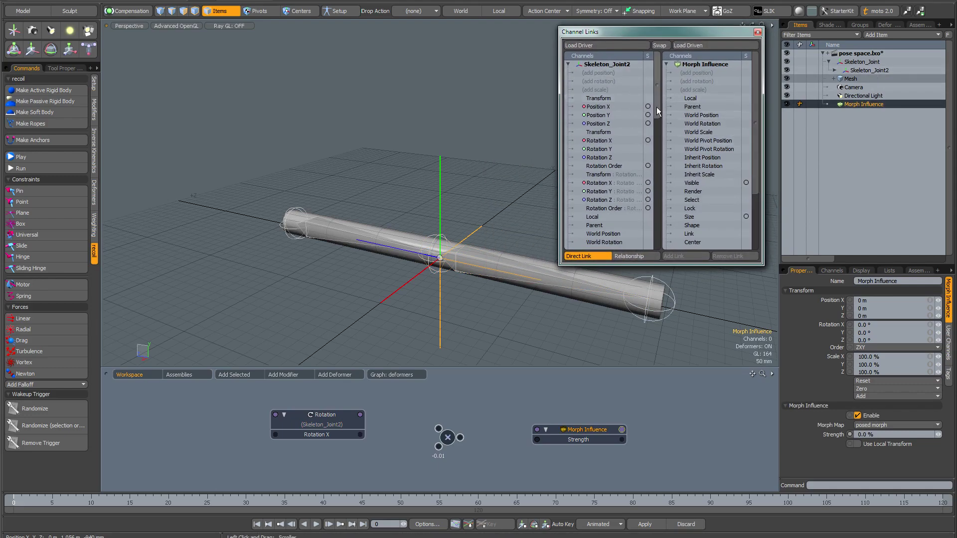
left_click(605, 142)
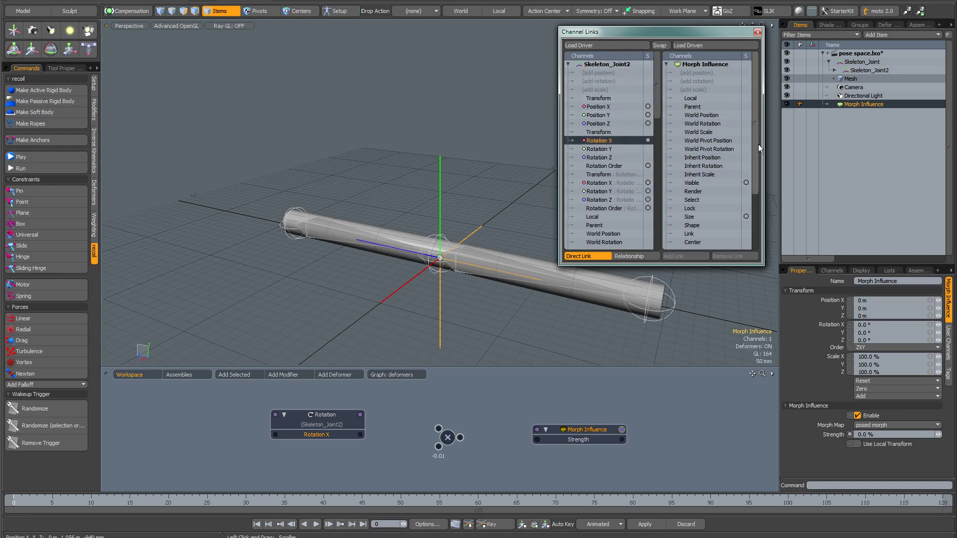
left_click_drag(759, 144, 759, 228)
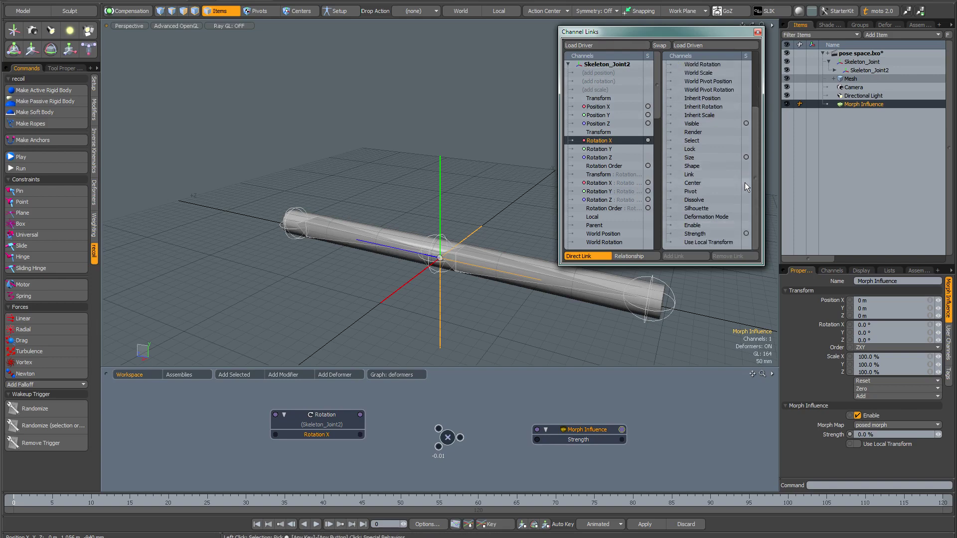
left_click(699, 234)
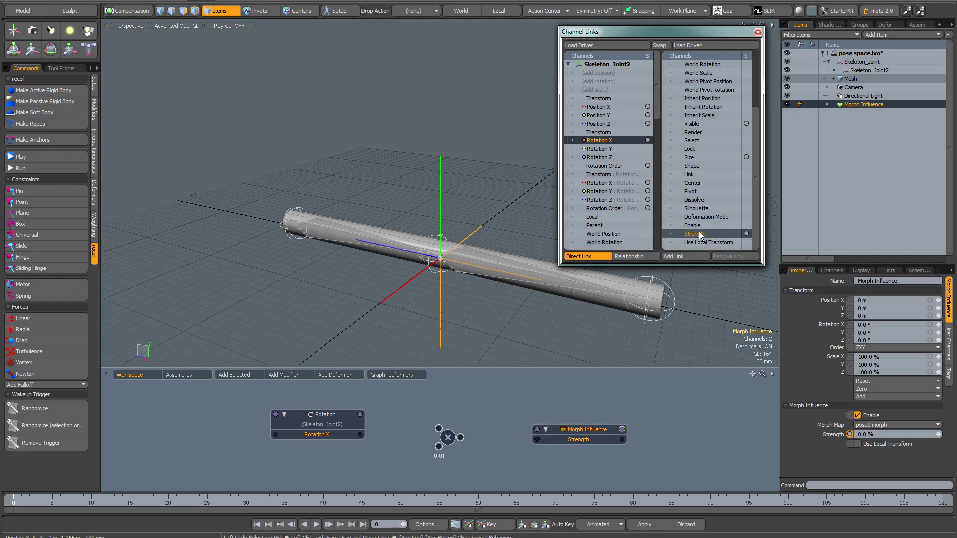
left_click(644, 257)
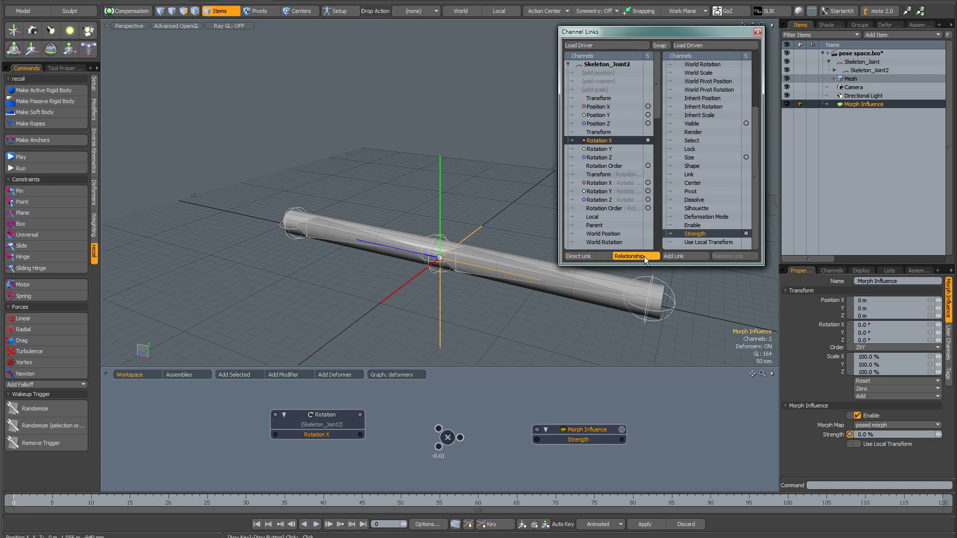
left_click(689, 257)
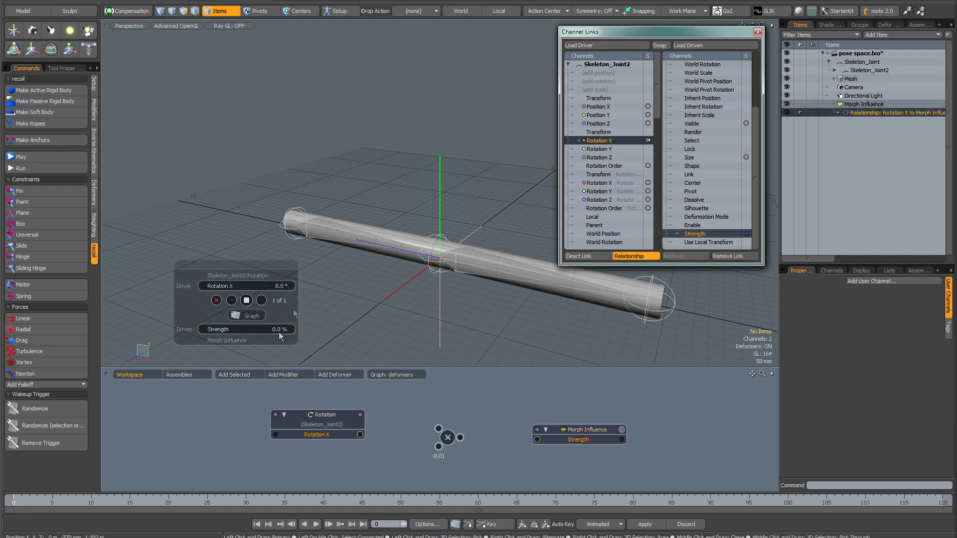
Key the relationship so Rotation X -90° gives 100% Strength, then step to the other key.
left_click(758, 32)
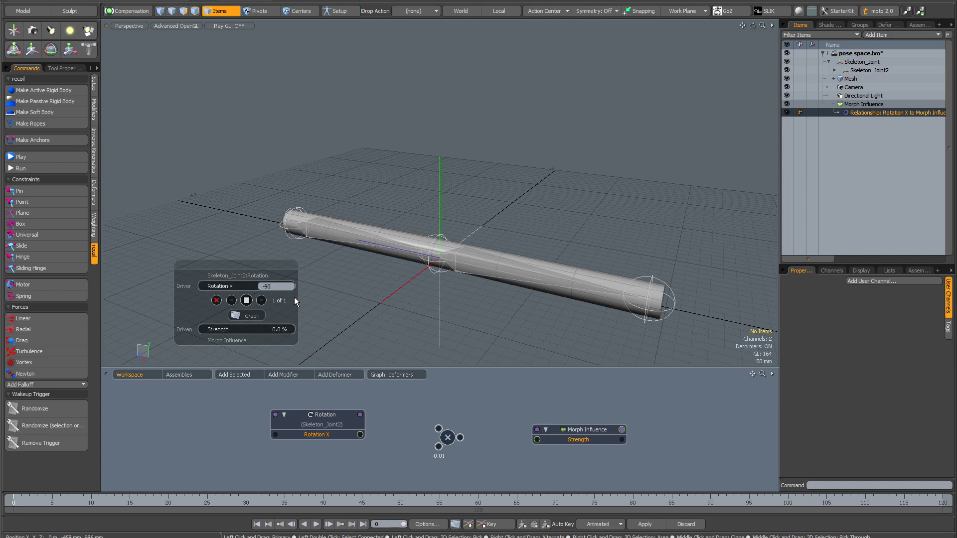
key("Return")
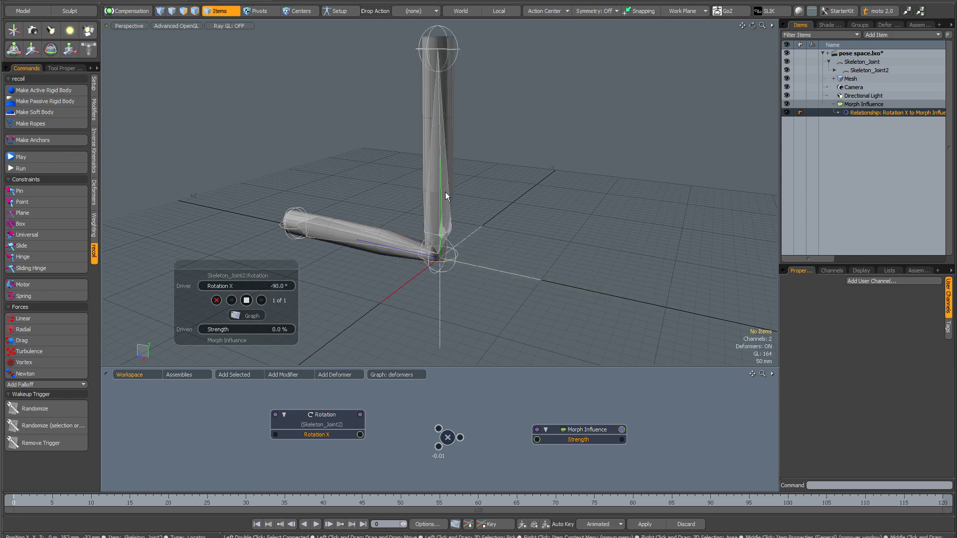
left_click(275, 330)
type("100")
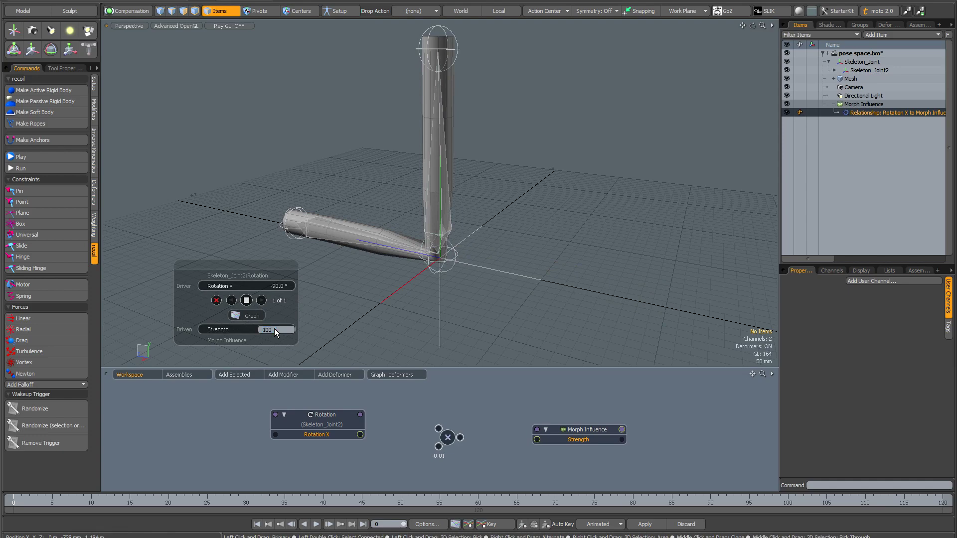
key("Return")
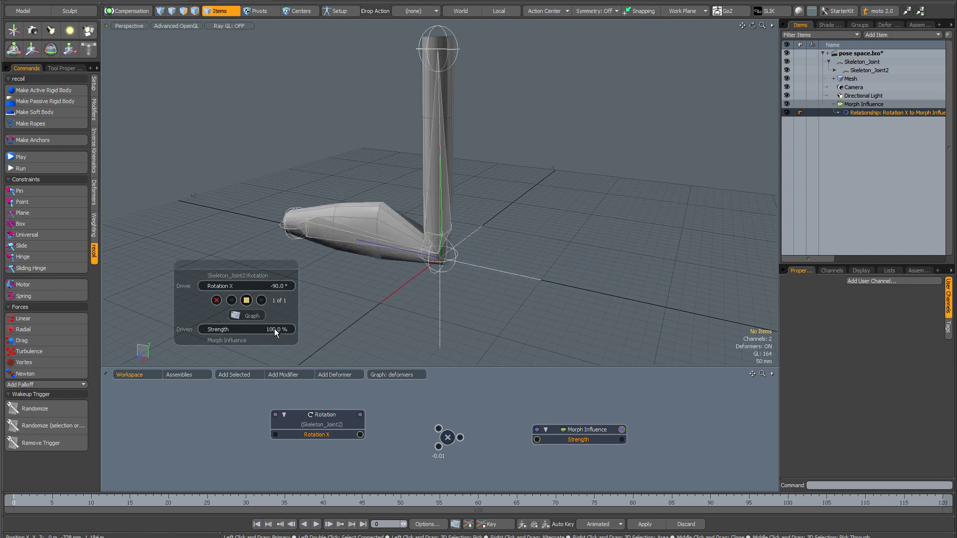
left_click(248, 303)
left_click(261, 301)
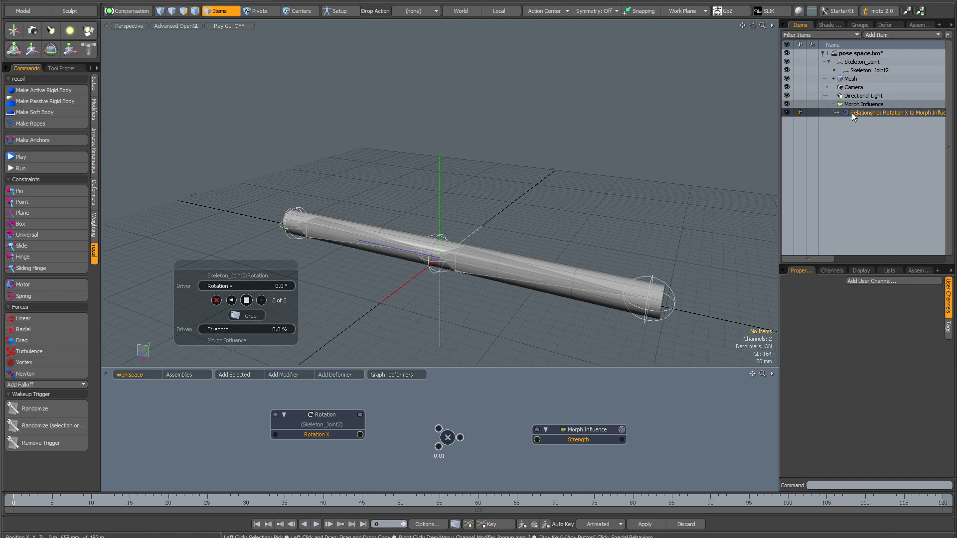
Rotate Skeleton_Joint2 to about -88° on X to test the morph.
left_click(834, 104)
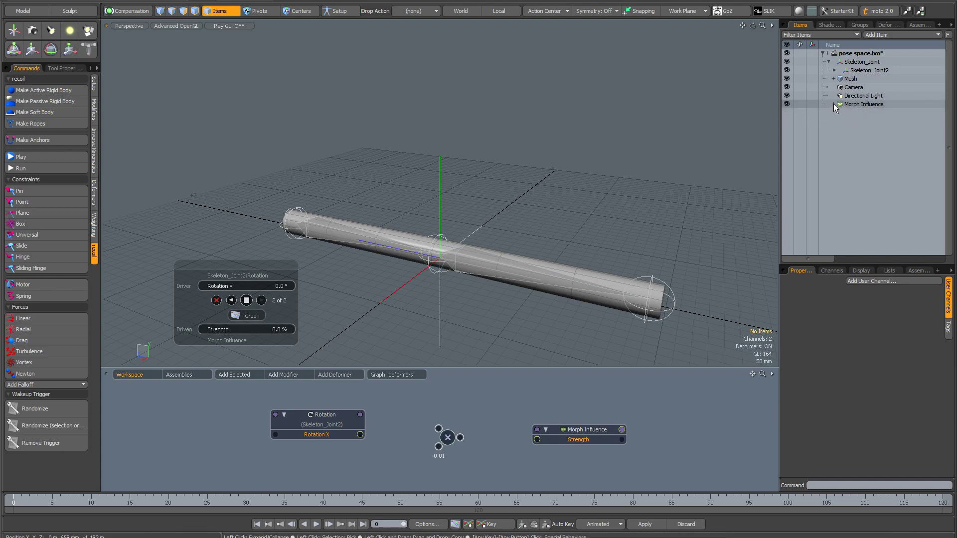
left_click(834, 105)
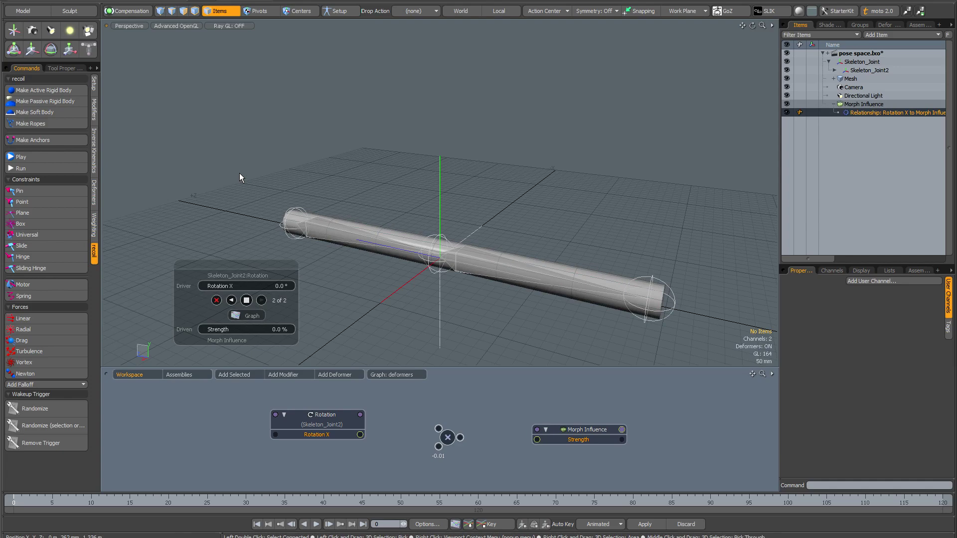
left_click(207, 233)
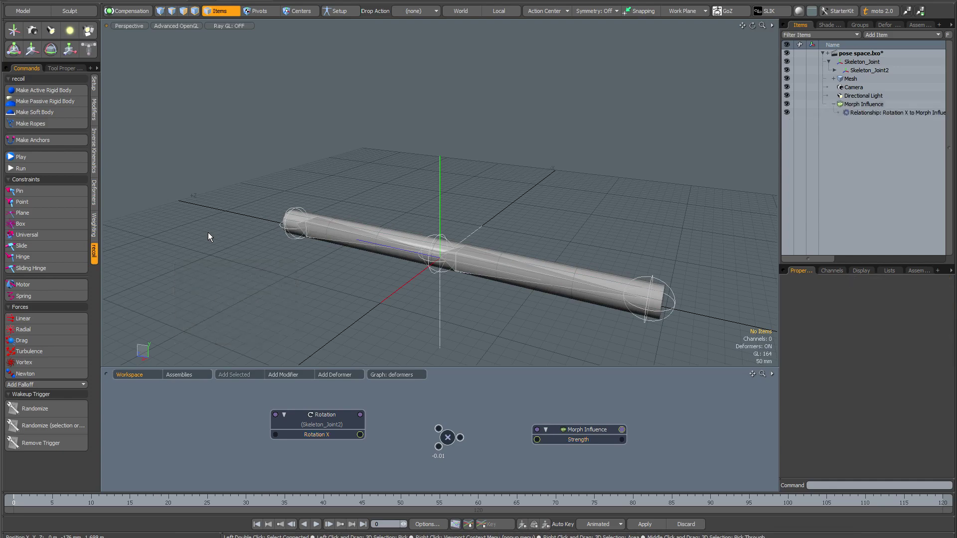
left_click(497, 266)
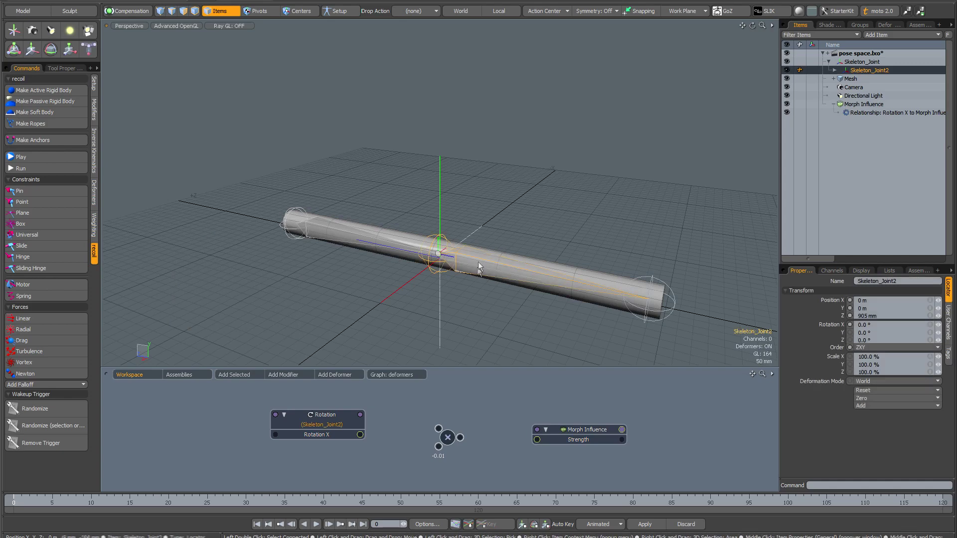
key("e")
mouse_move(477, 262)
left_mouse_down()
mouse_move(480, 244)
mouse_move(486, 279)
mouse_move(481, 253)
left_mouse_up()
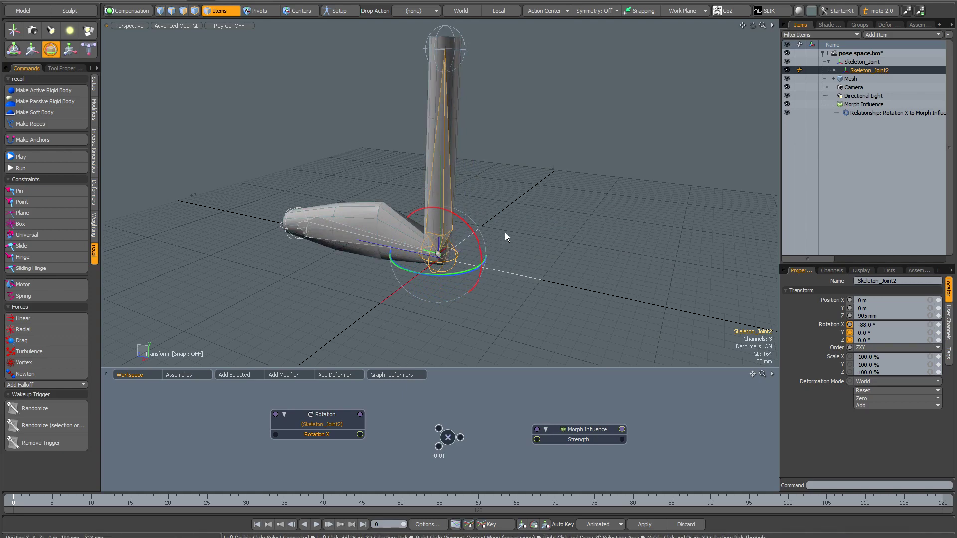
left_click_drag(504, 232, 478, 224)
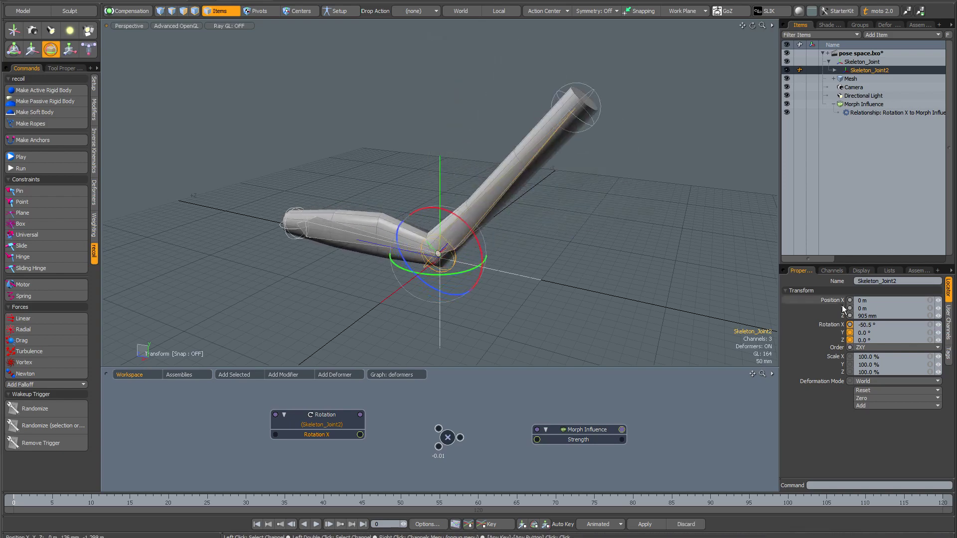
Reset Skeleton_Joint2's Rotation X to 0°, then select the relationship item.
key("space")
type("0")
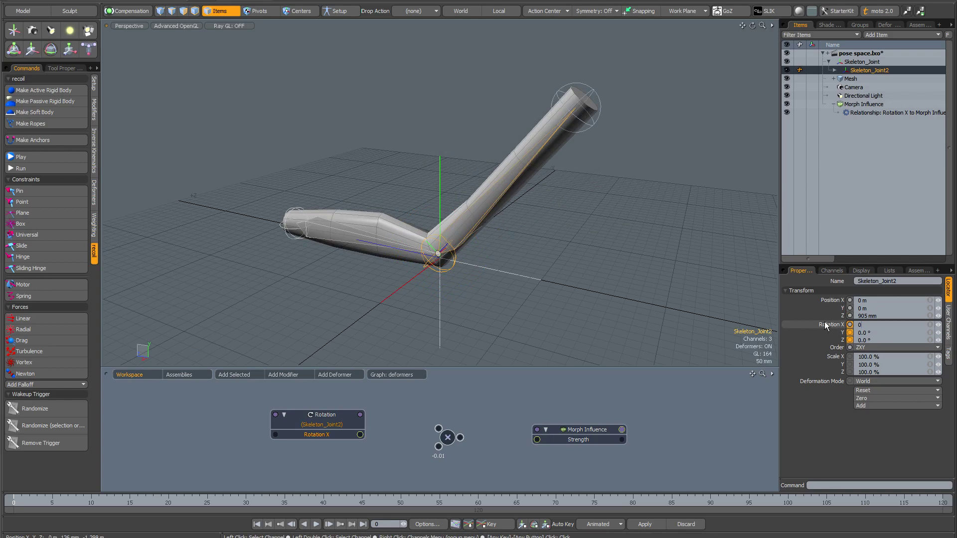
key("Return")
left_click(534, 192)
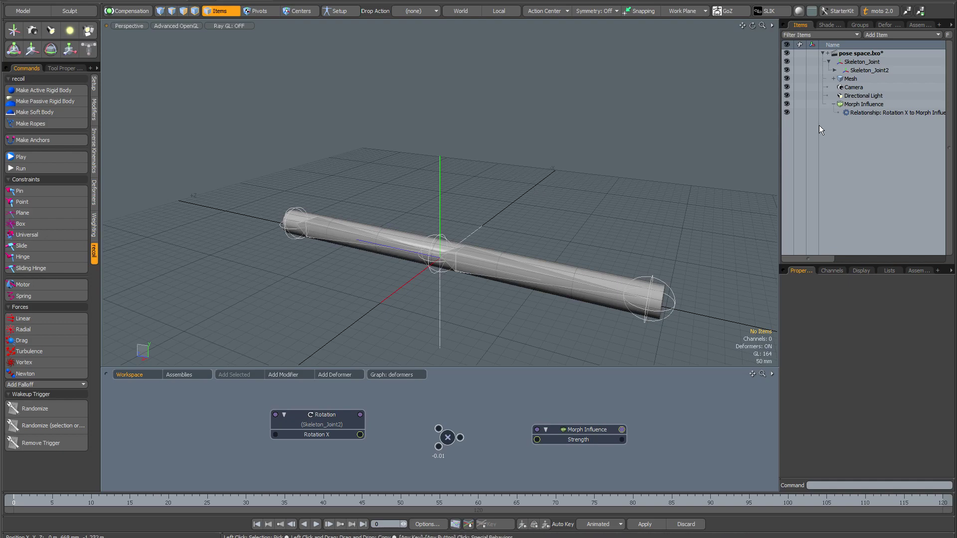
left_click(855, 113)
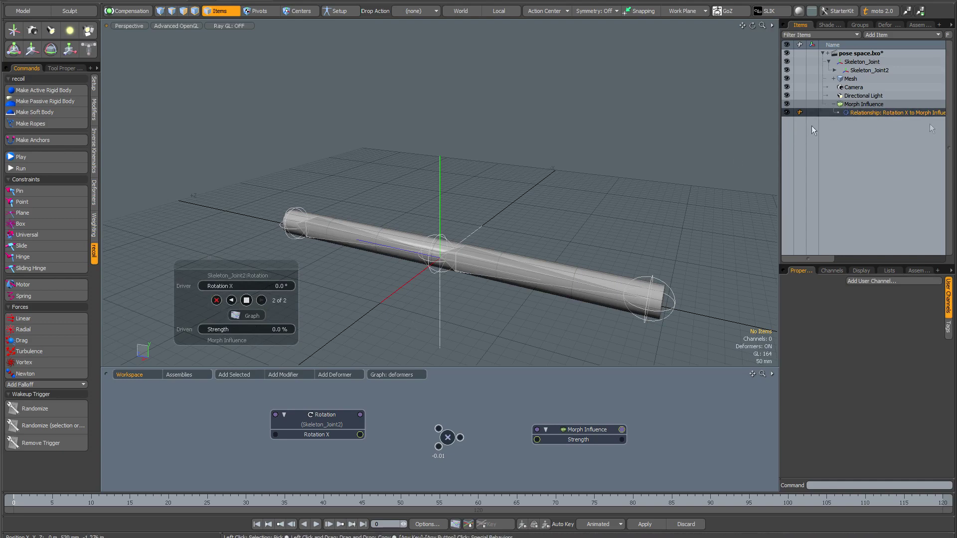
In the Graph Editor, drag the 0° key's tangent so the curve bows outward.
left_click(852, 114, "ctrl")
left_click(856, 111)
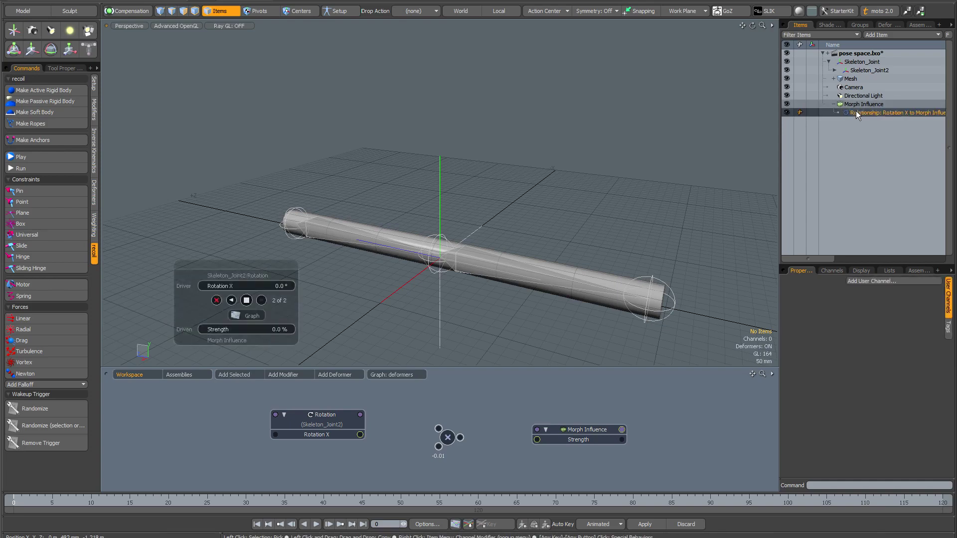
left_click(235, 316)
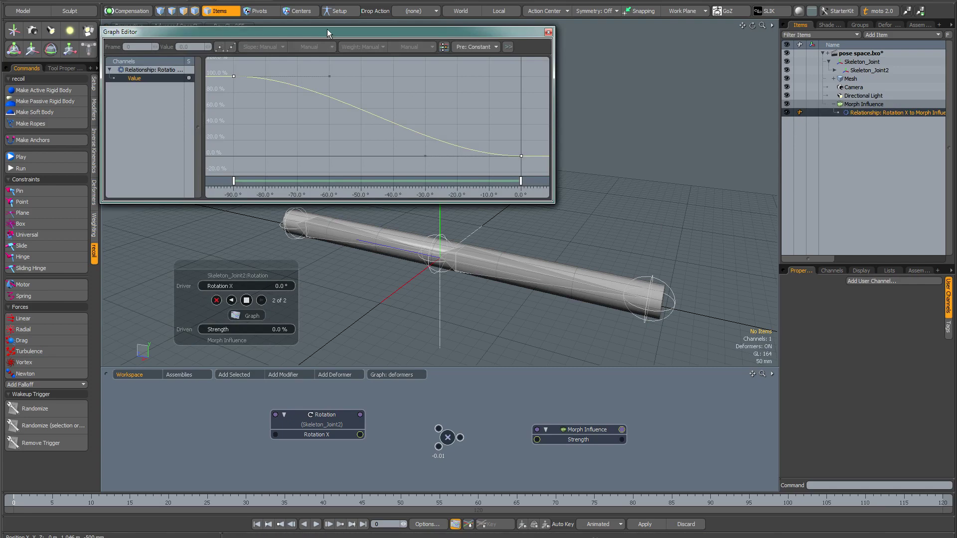
left_click_drag(327, 29, 355, 27)
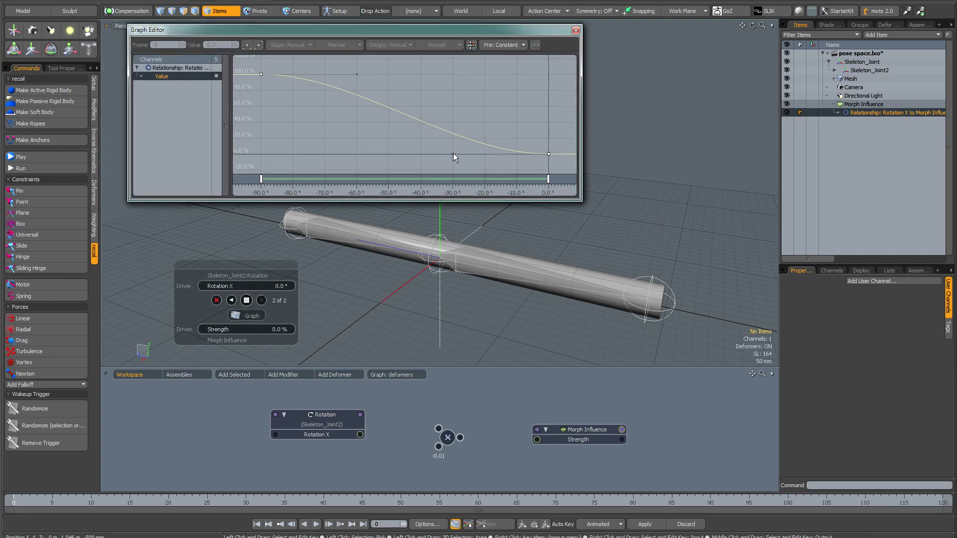
left_click_drag(452, 154, 508, 67)
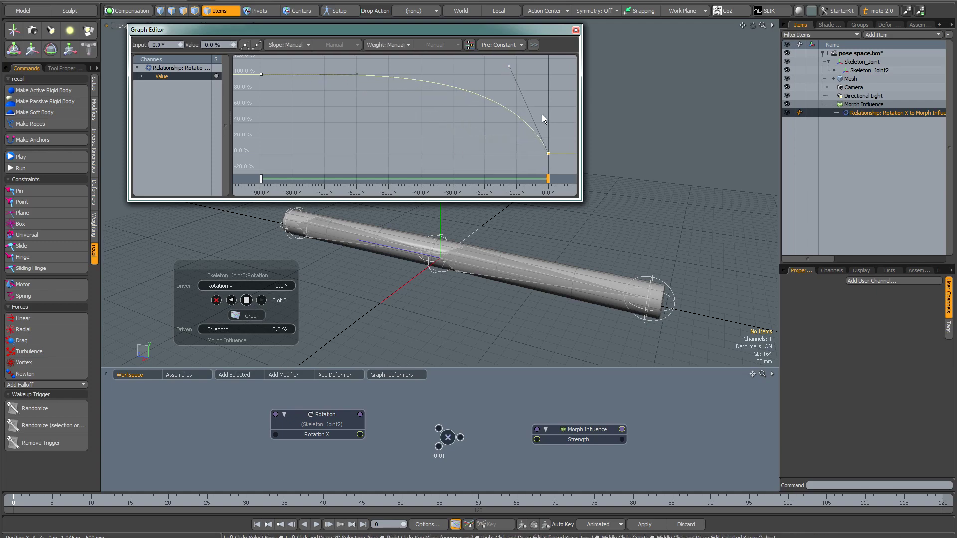
left_click(580, 120)
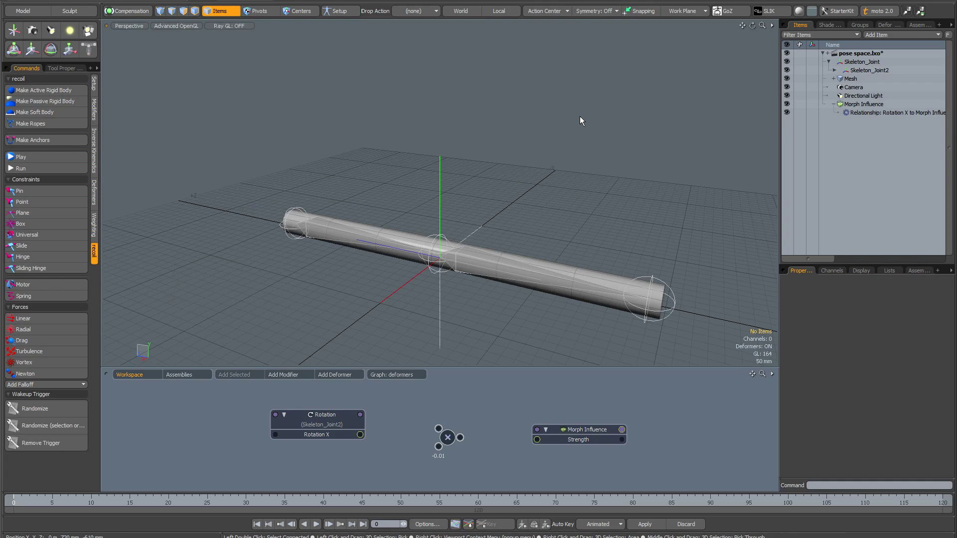
Rotate Skeleton_Joint2 to test the new curve, then reset Rotation X to 0°.
left_click(477, 258)
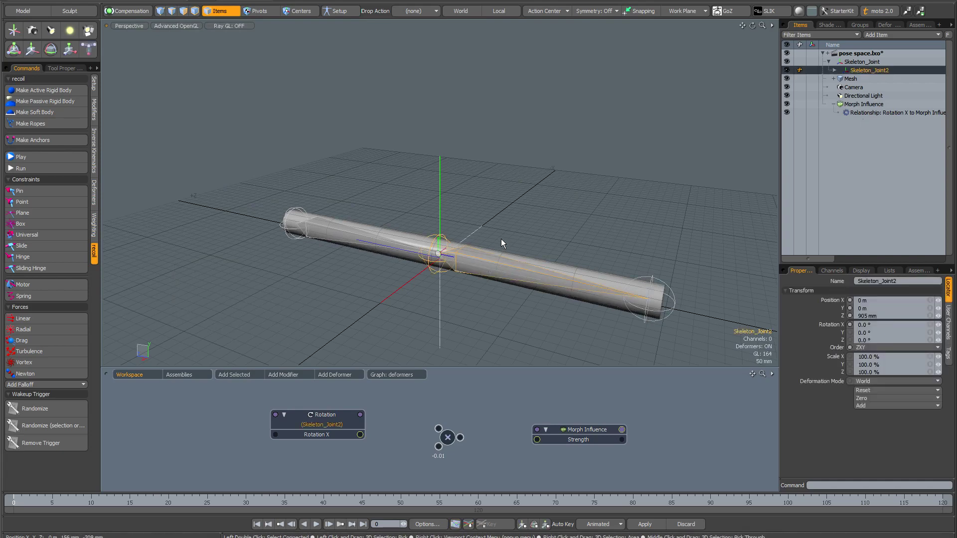
key("e")
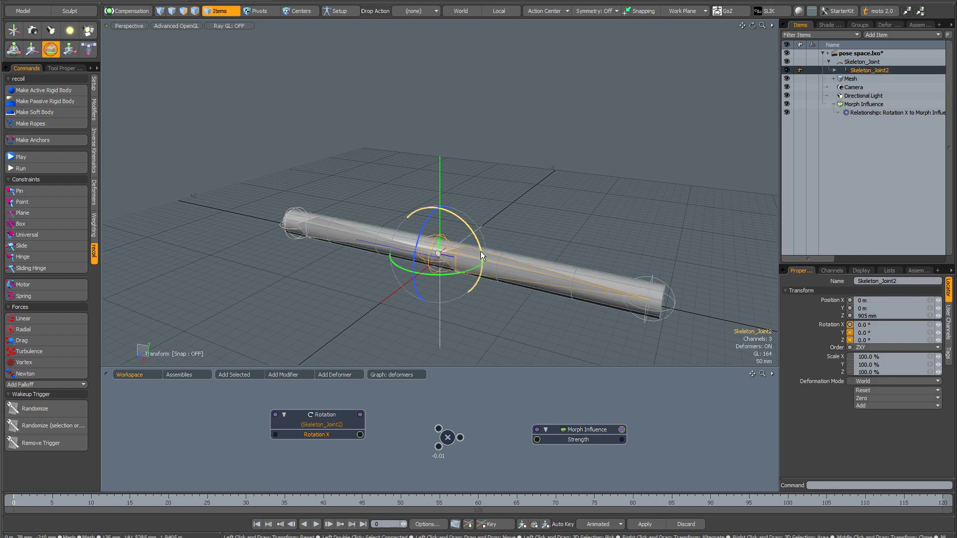
left_click_drag(480, 252, 482, 255)
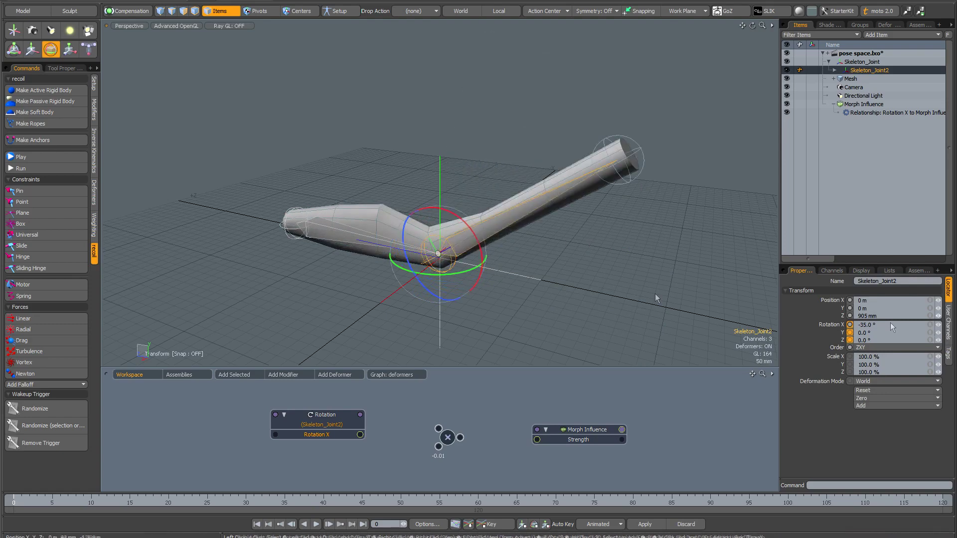
key("q")
type("0")
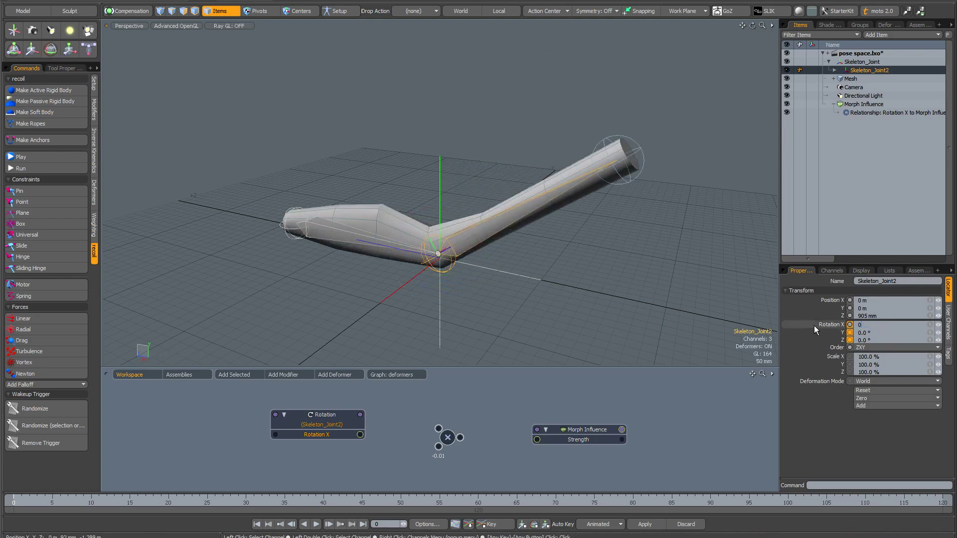
key("Return")
left_click(862, 120)
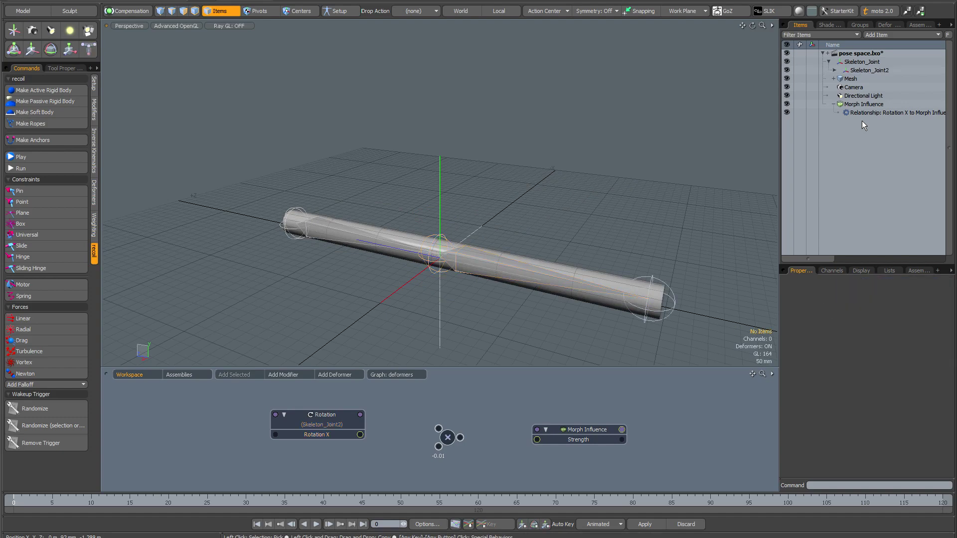
Drag both keys' tangents so the curve drops steeply after -90°.
left_click(866, 113)
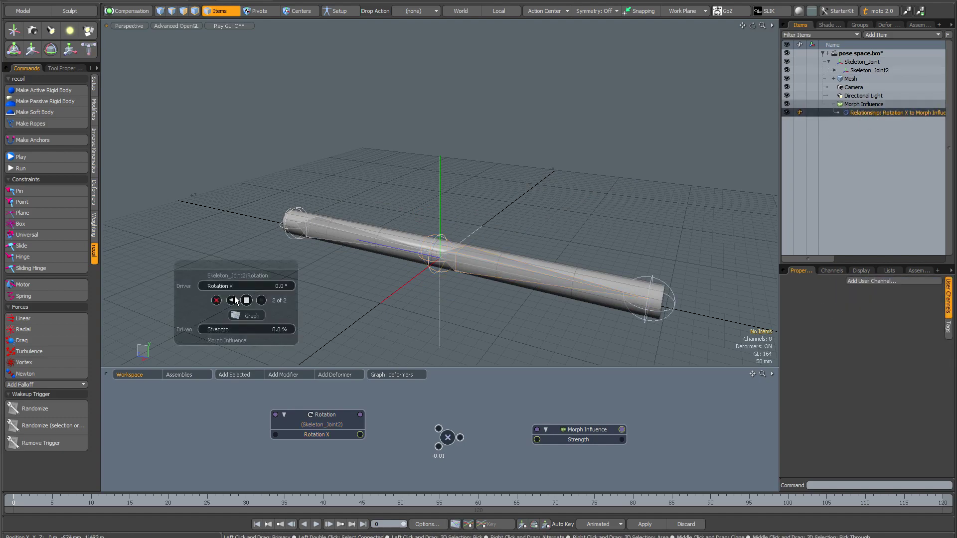
left_click(235, 315)
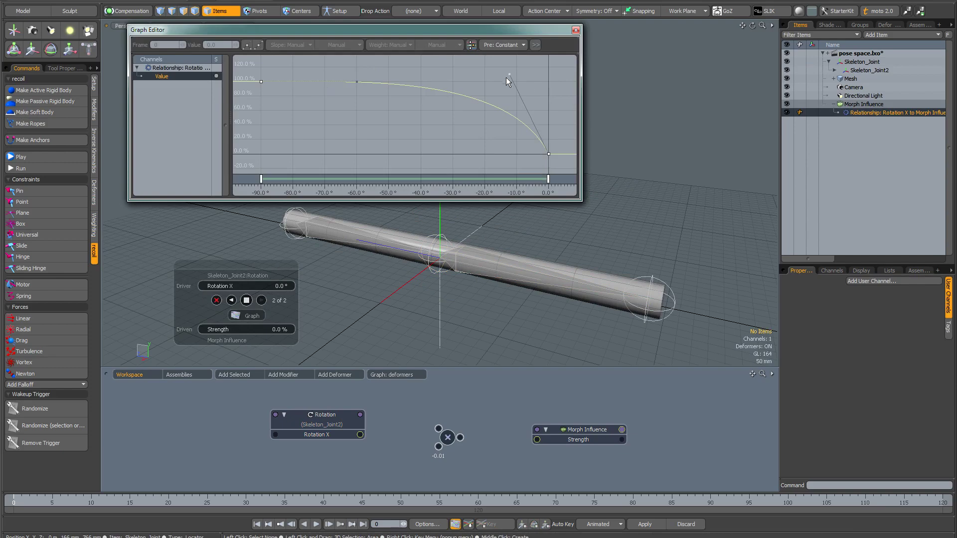
left_click_drag(507, 77, 324, 157)
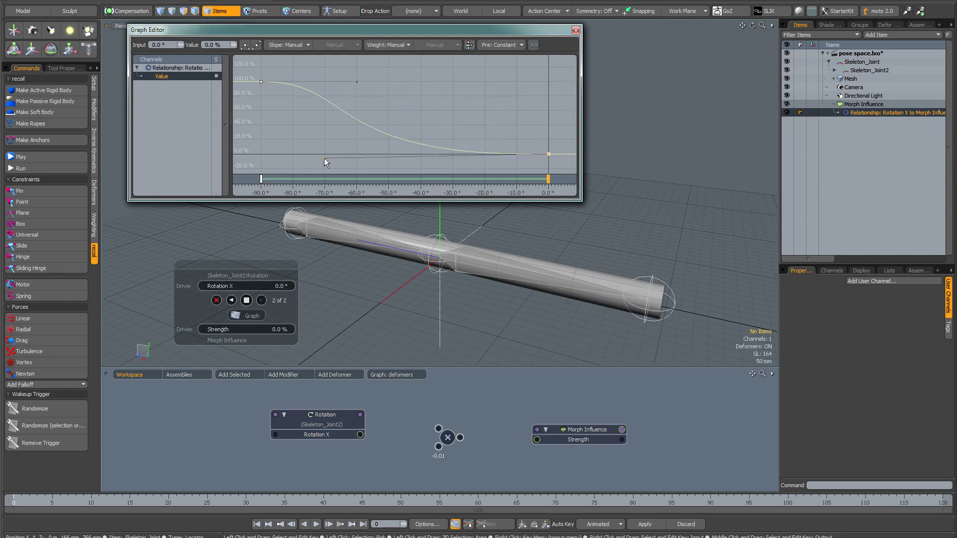
left_click_drag(357, 82, 277, 130)
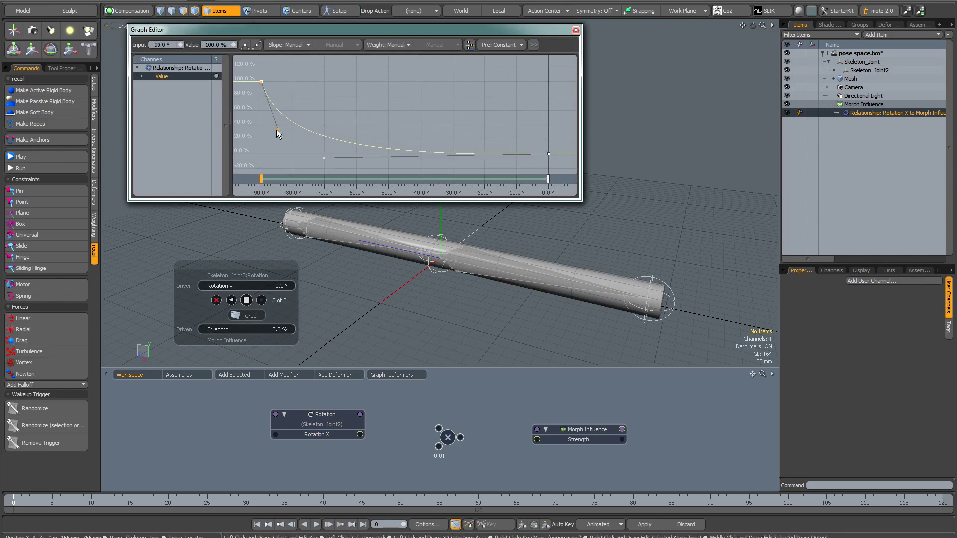
left_click(575, 29)
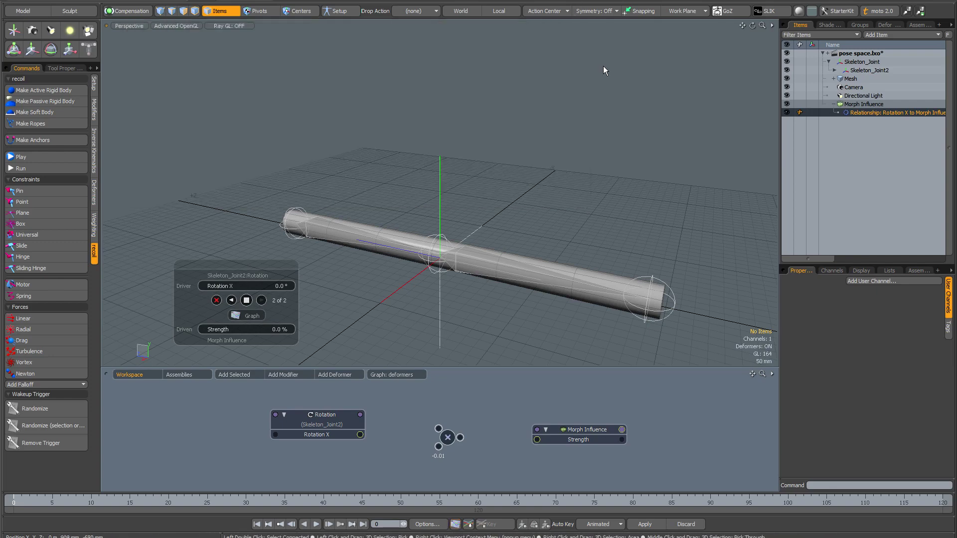
Rotate Skeleton_Joint2 to test the reshaped curve, then leave the arm straight and deselected.
left_click(603, 69)
left_click(462, 253)
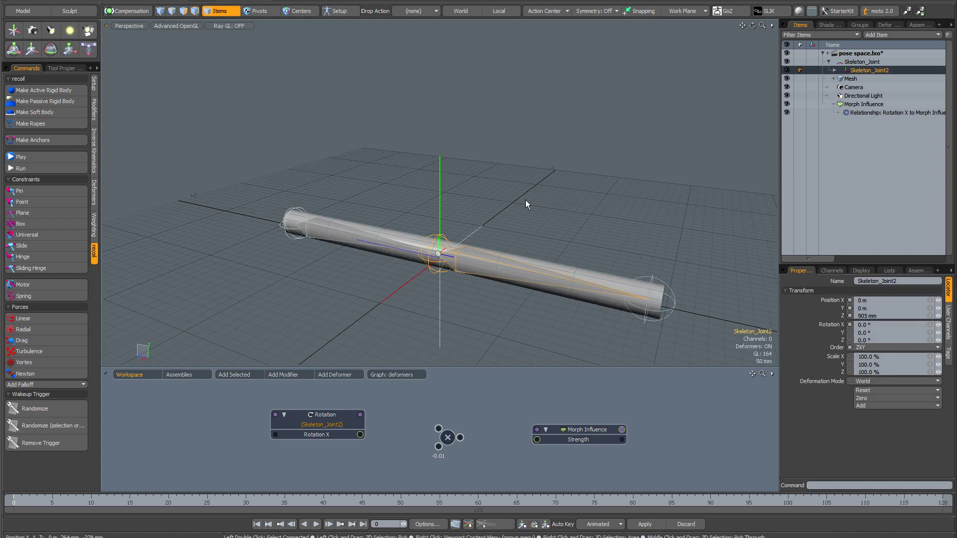
key("e")
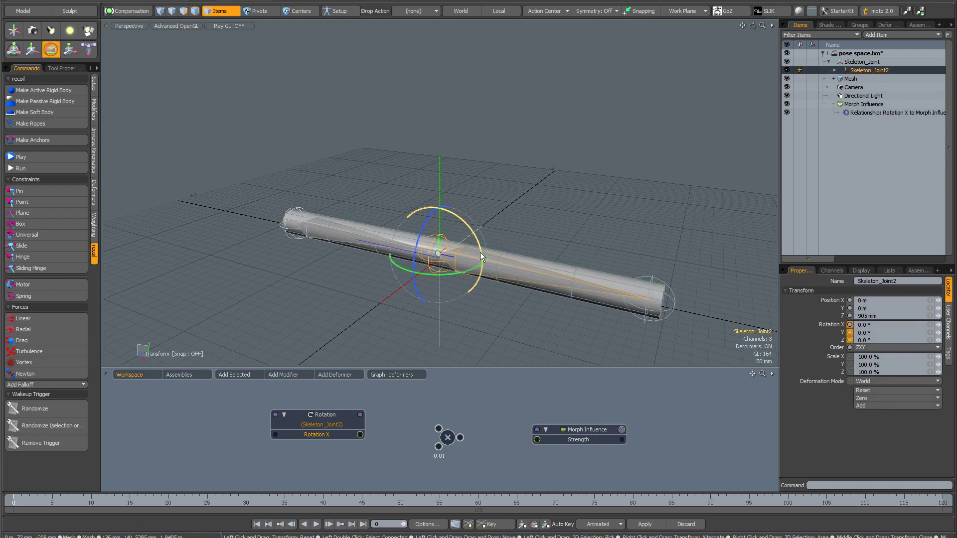
left_click_drag(480, 253, 448, 253)
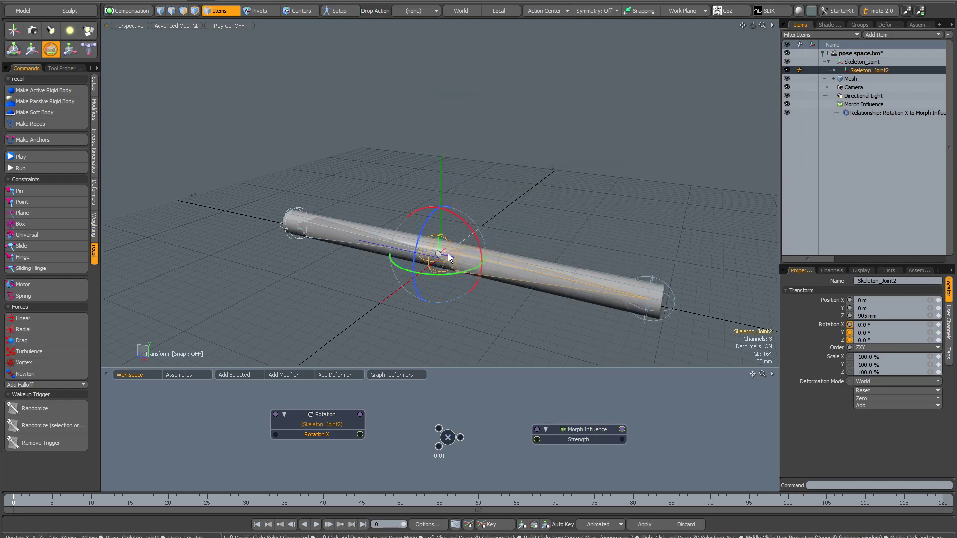
left_click(483, 207)
key("q")
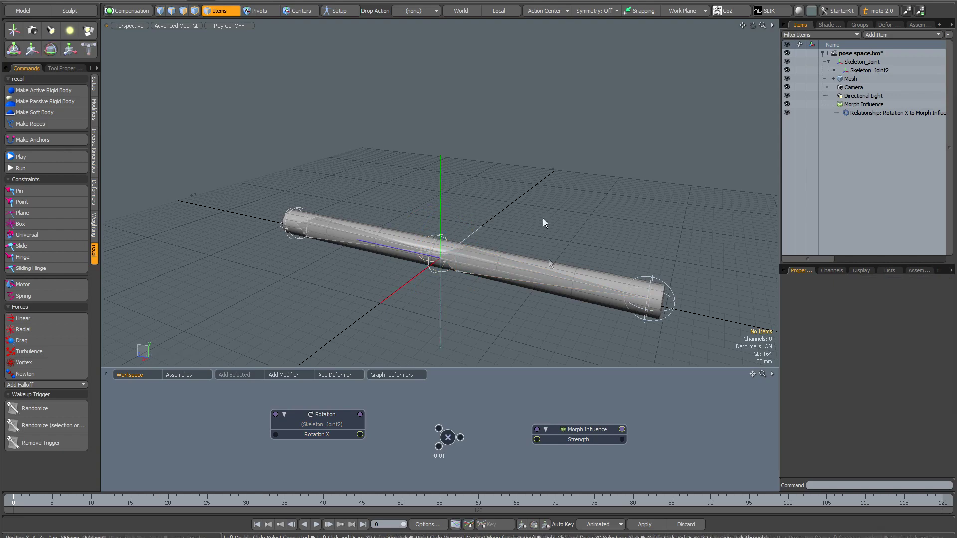